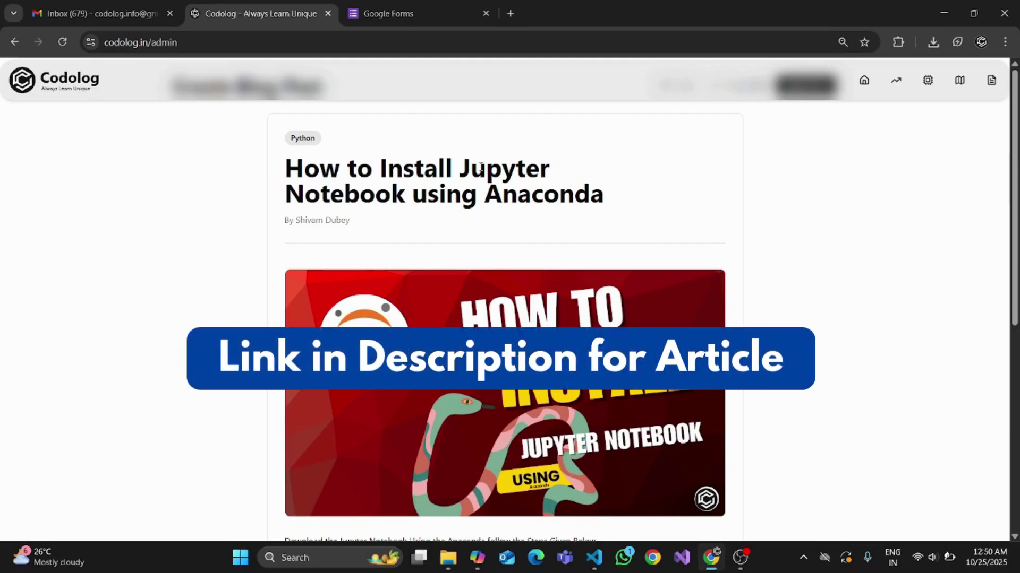
Copy the Anaconda download link from Step 1 of the Jupyter Notebook article and open it in a new tab
double_click(473, 177)
double_click(505, 201)
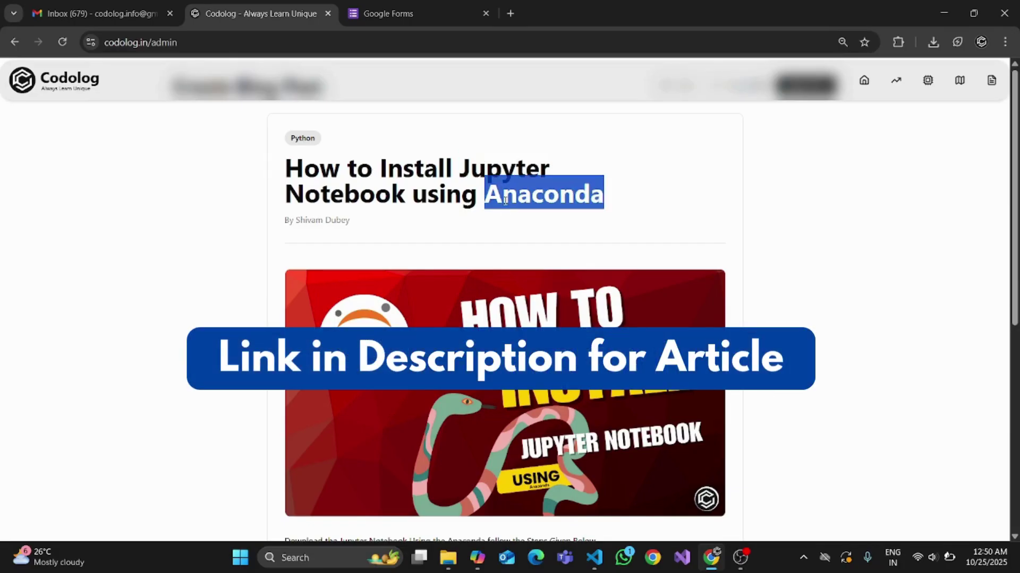
scroll(493, 258, down, 5)
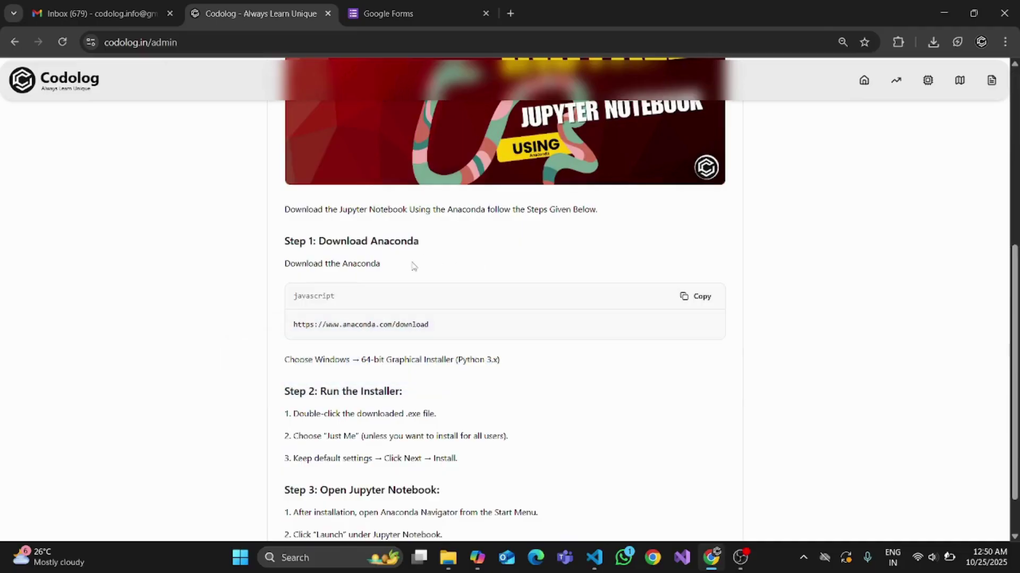
drag(319, 241, 426, 246)
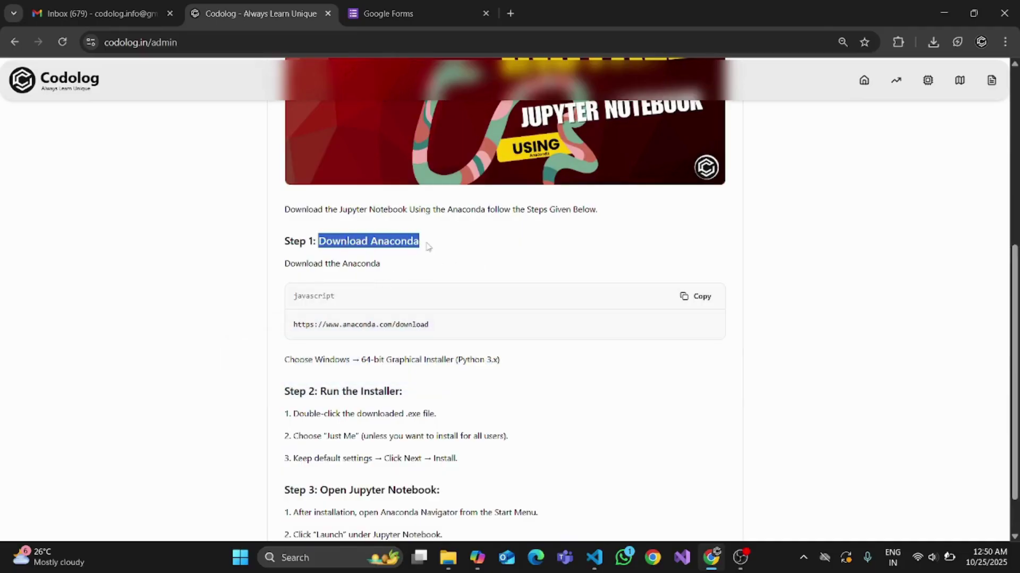
scroll(451, 319, down, 2)
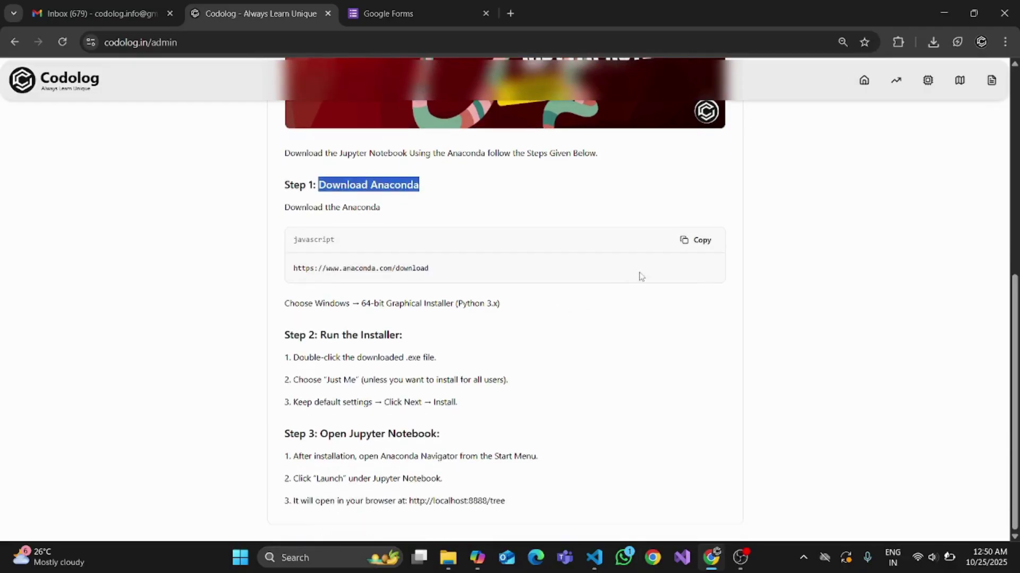
click(687, 242)
click(510, 13)
key(ctrl+v)
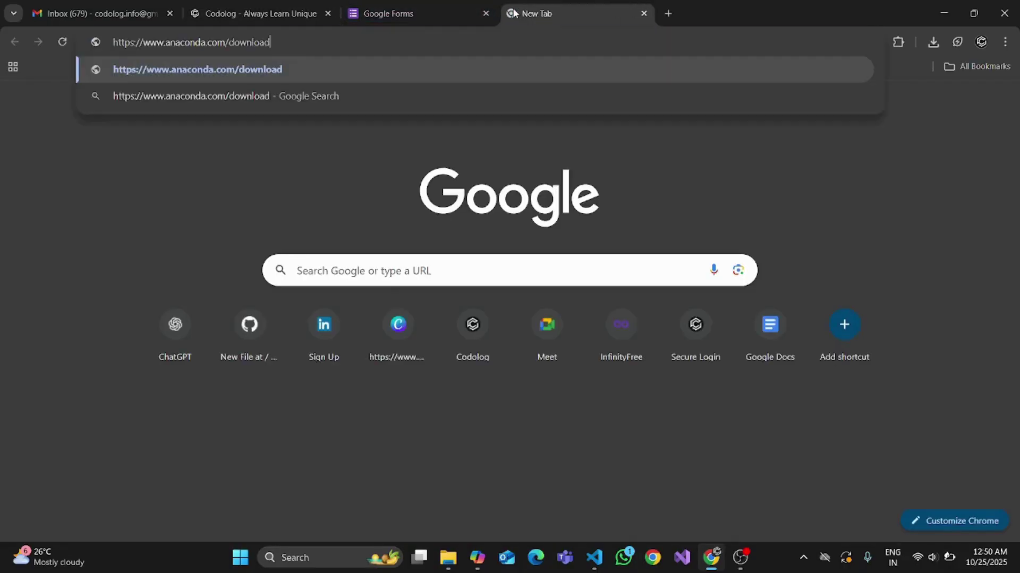
key(Return)
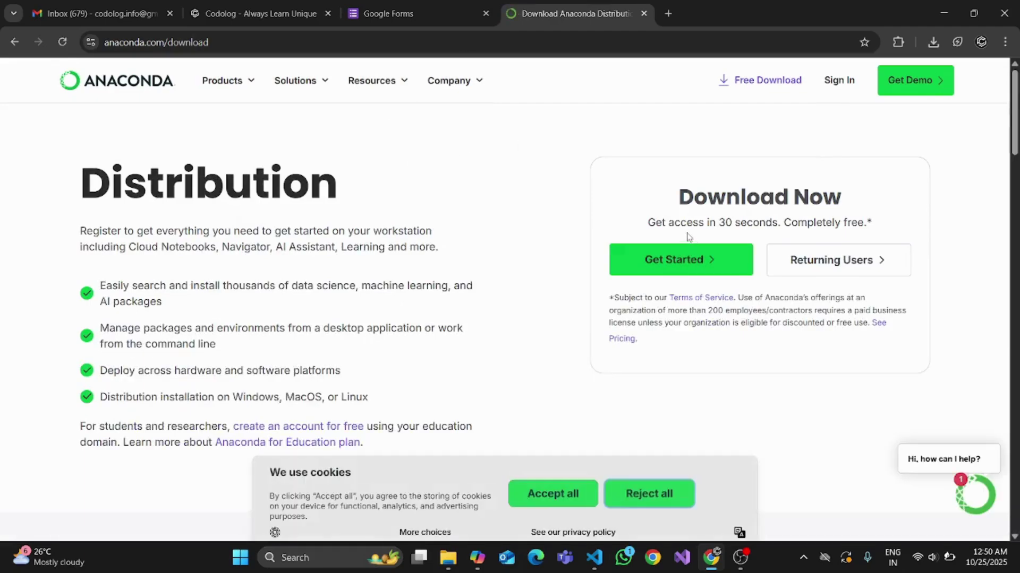
Accept all cookies on the Anaconda download page
scroll(495, 264, down, 1)
scroll(494, 264, down, 3)
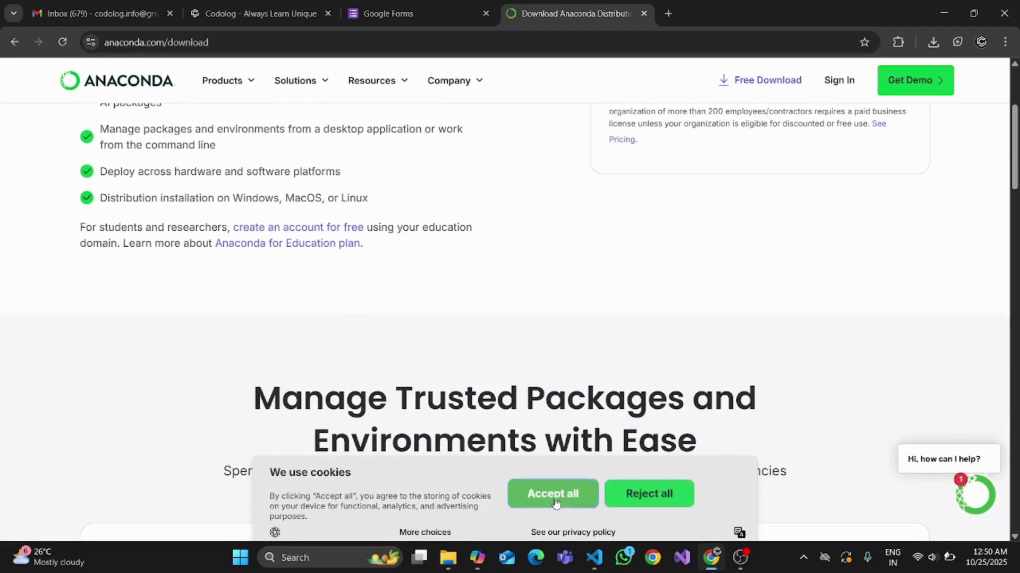
click(553, 493)
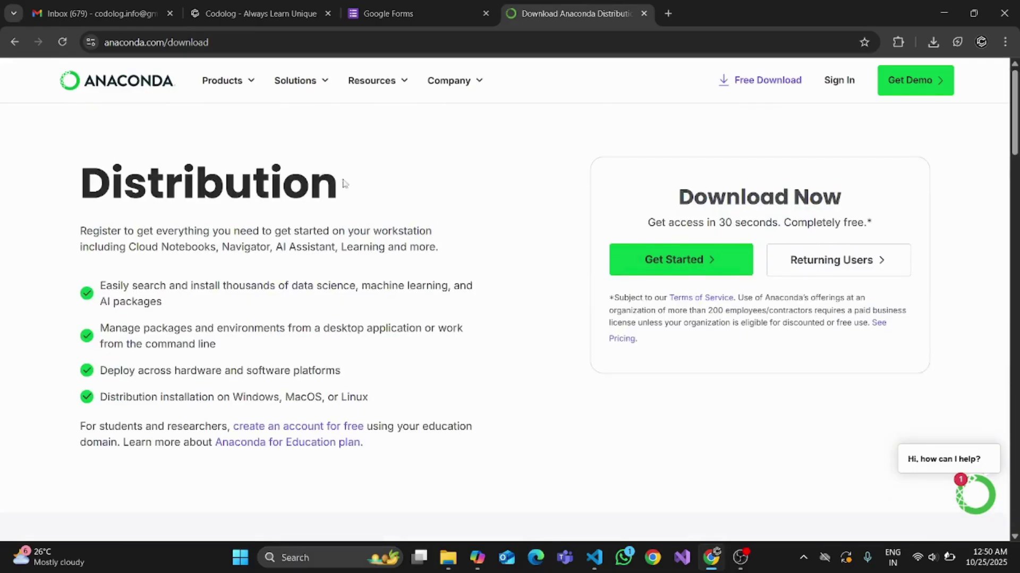
Get started with the free Anaconda download by signing up with the existing Google account and allowing access
scroll(322, 221, down, 8)
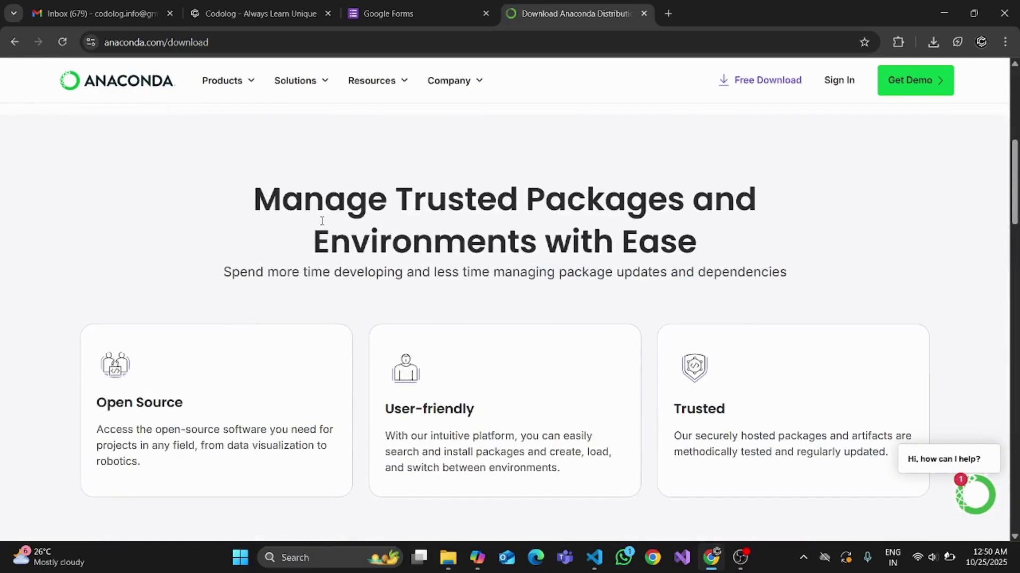
scroll(322, 221, down, 11)
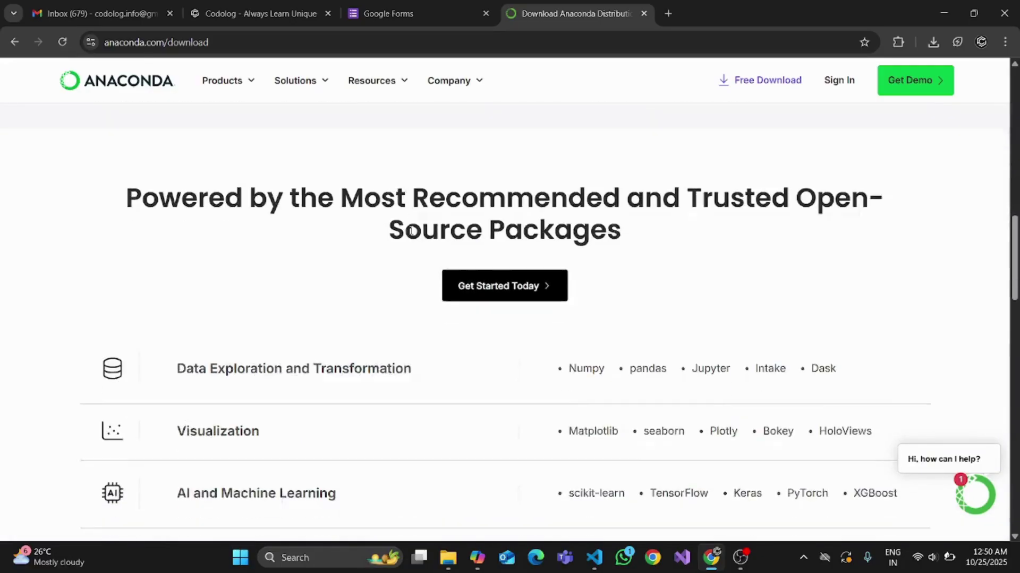
scroll(549, 272, up, 18)
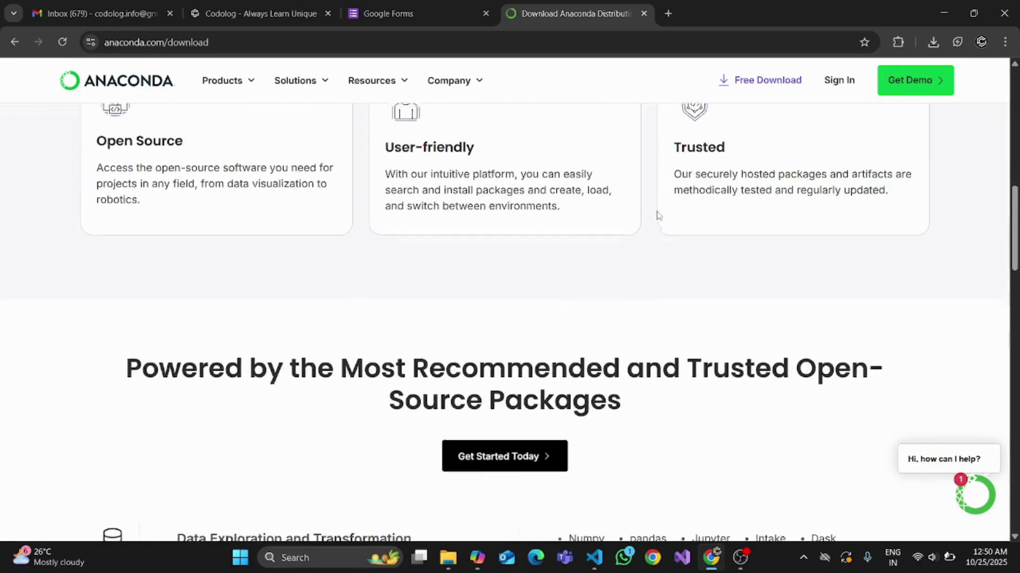
click(767, 83)
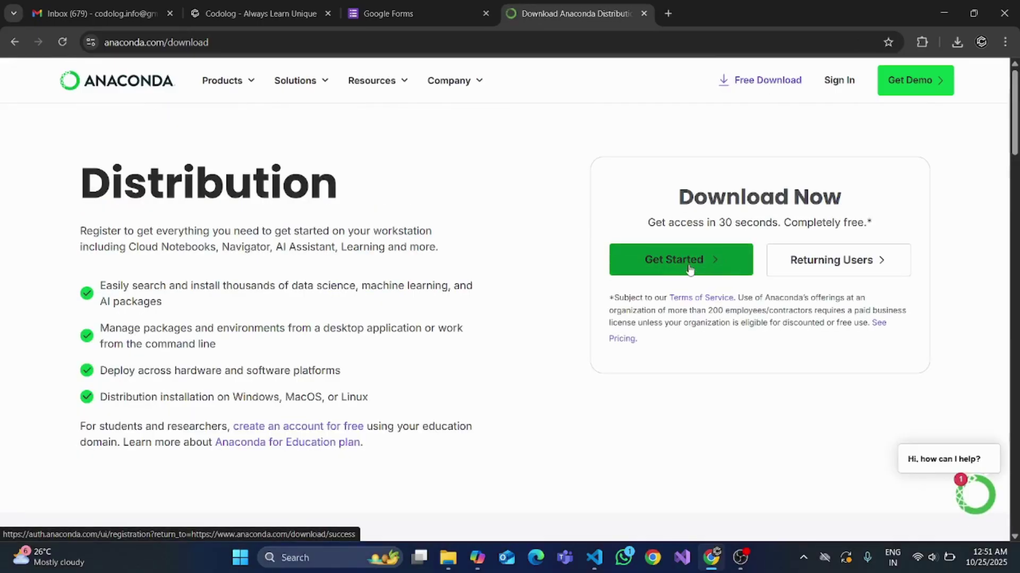
click(690, 269)
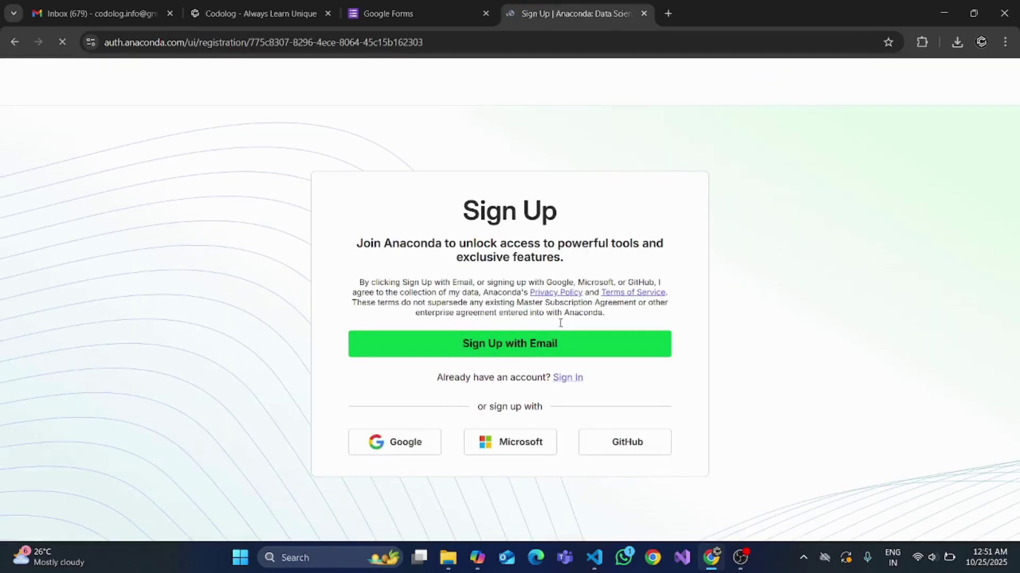
click(382, 447)
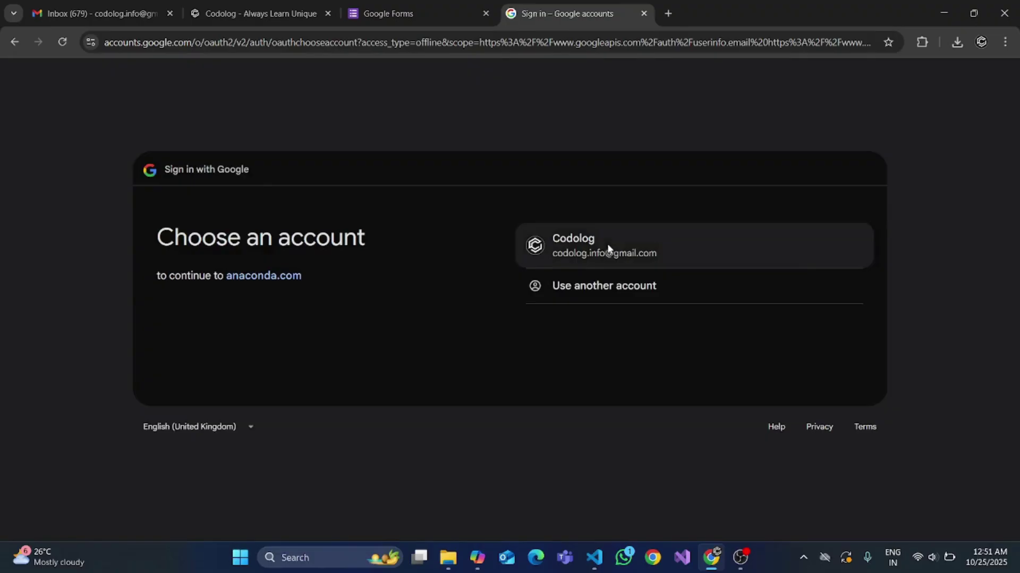
click(608, 245)
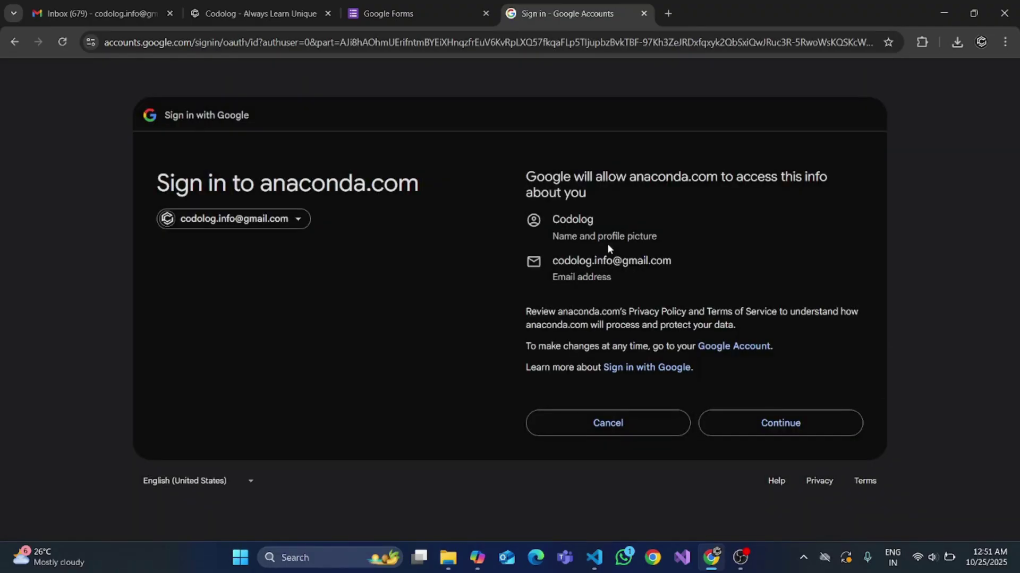
click(744, 419)
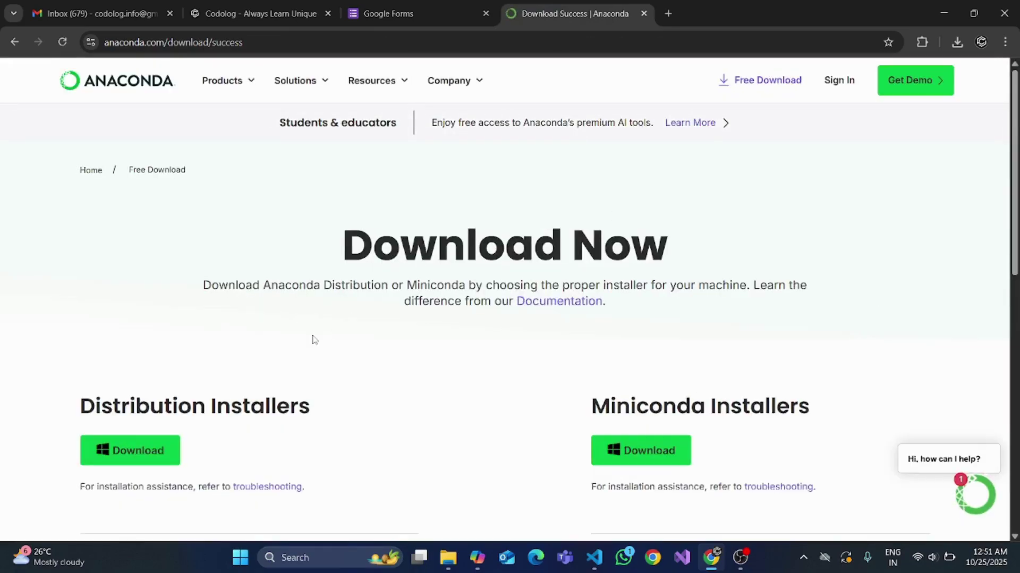
Examine the Windows, Mac and Linux installer options offered for Miniconda and Anaconda Distribution
scroll(313, 340, down, 1)
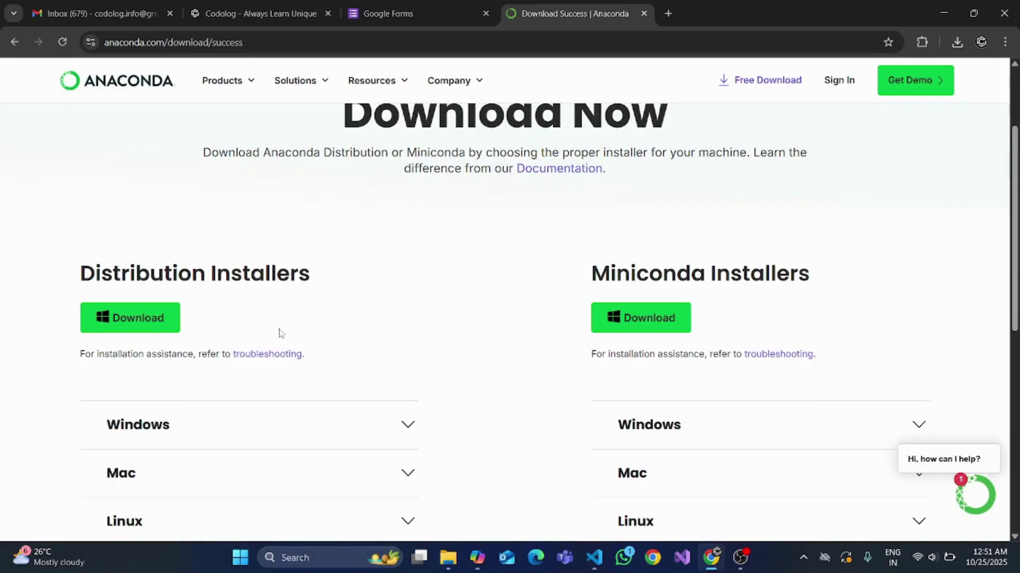
scroll(673, 342, down, 2)
click(625, 294)
click(661, 409)
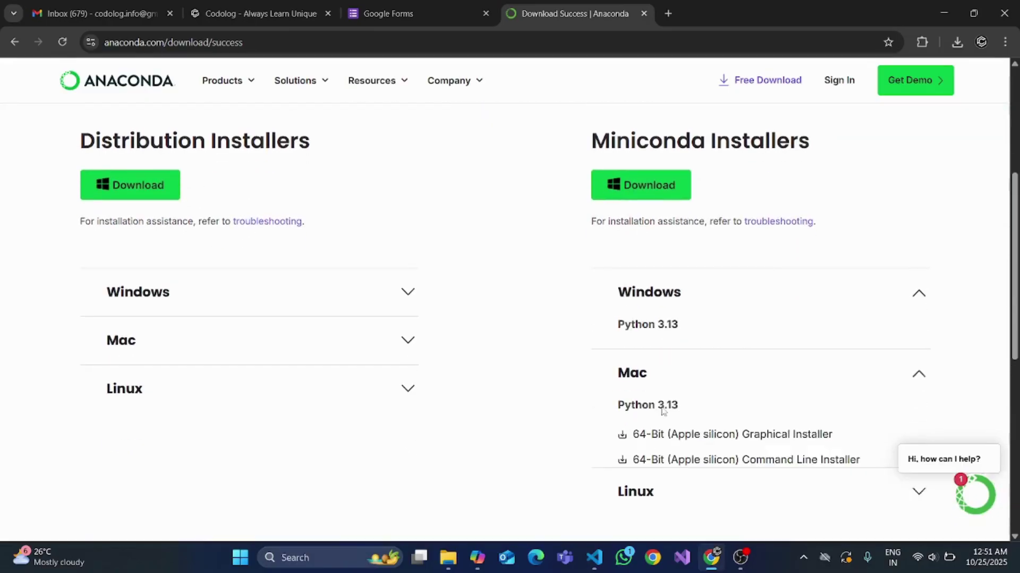
scroll(644, 367, down, 3)
click(647, 340)
scroll(237, 287, up, 3)
click(236, 287)
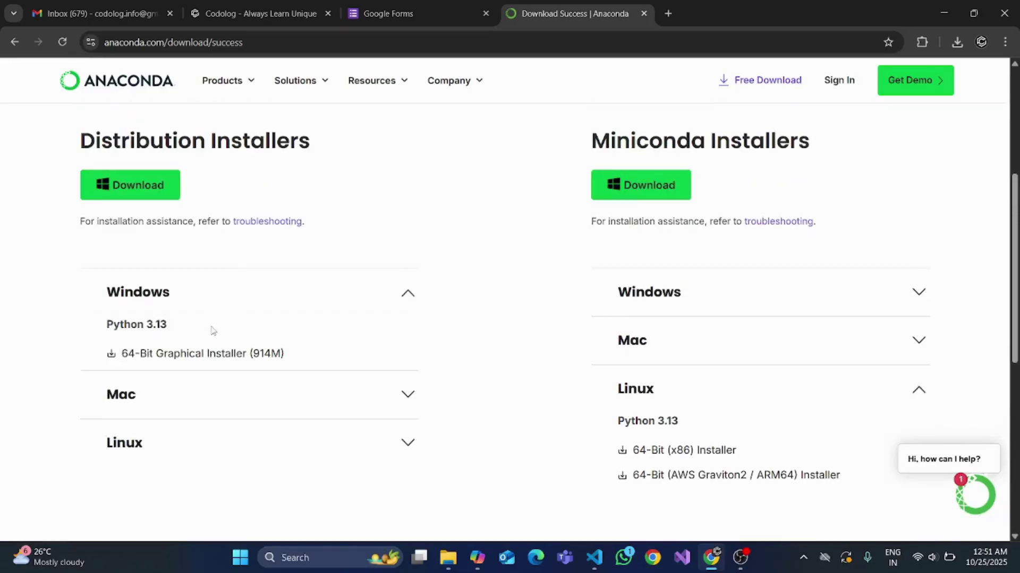
click(193, 418)
scroll(195, 449, down, 3)
click(133, 332)
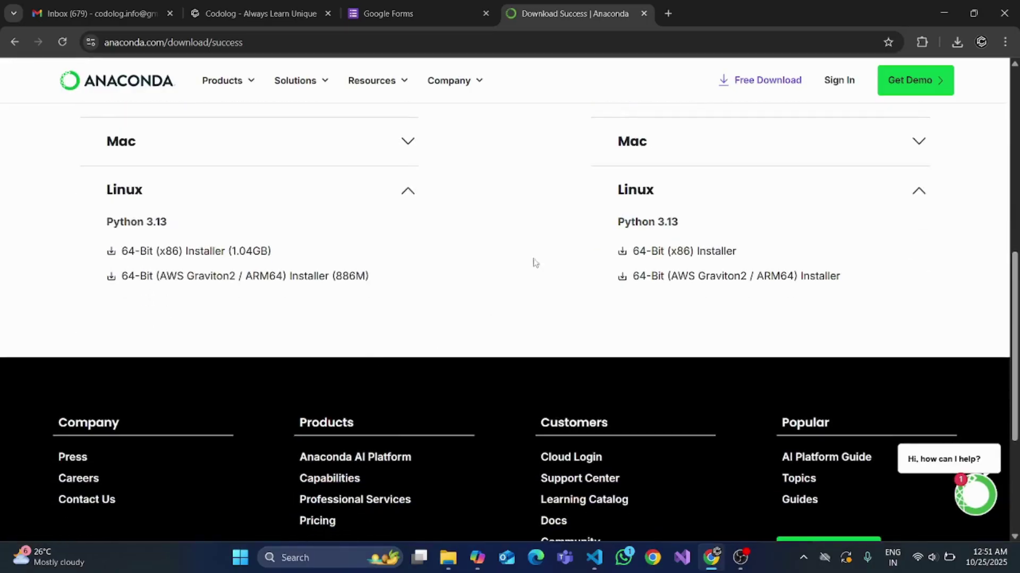
scroll(518, 273, up, 6)
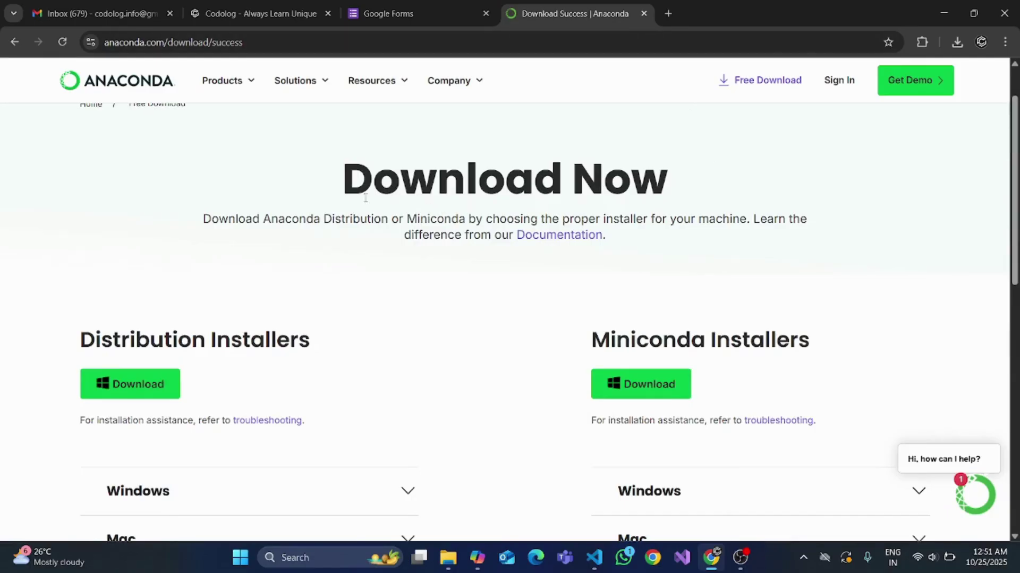
Download the Windows installer of Anaconda Distribution and check its progress in the recent download history
scroll(269, 284, down, 1)
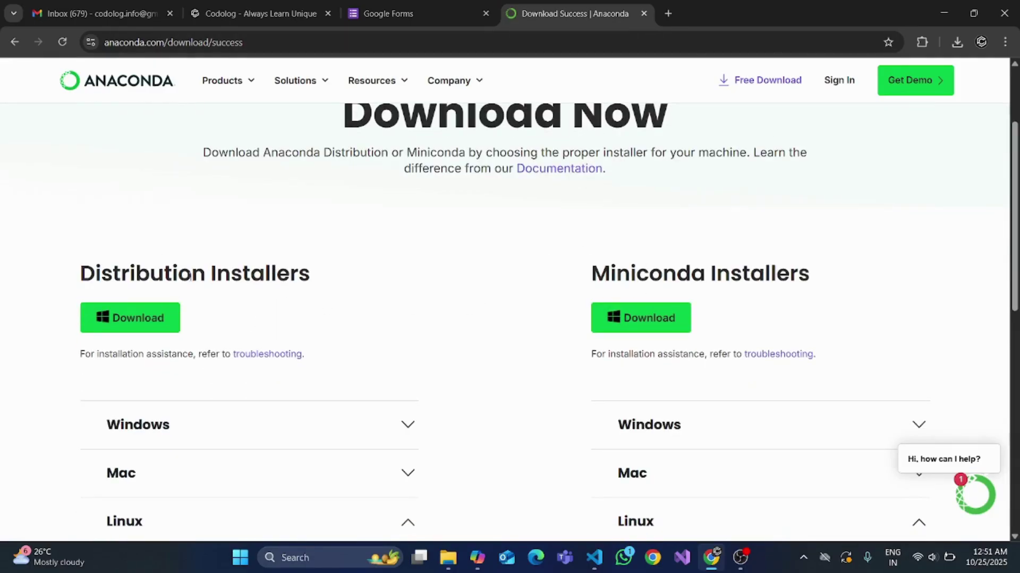
triple_click(158, 277)
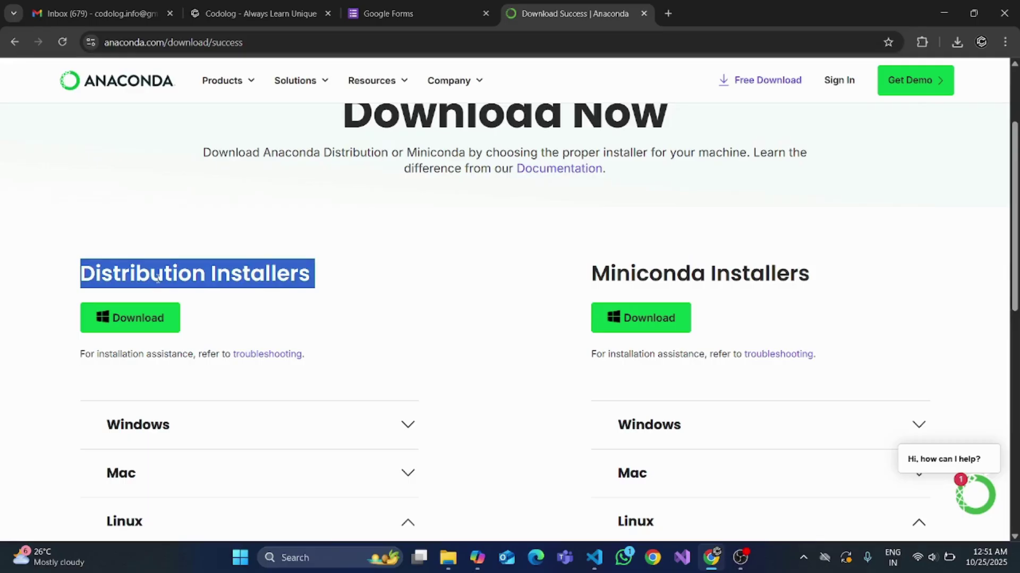
click(252, 217)
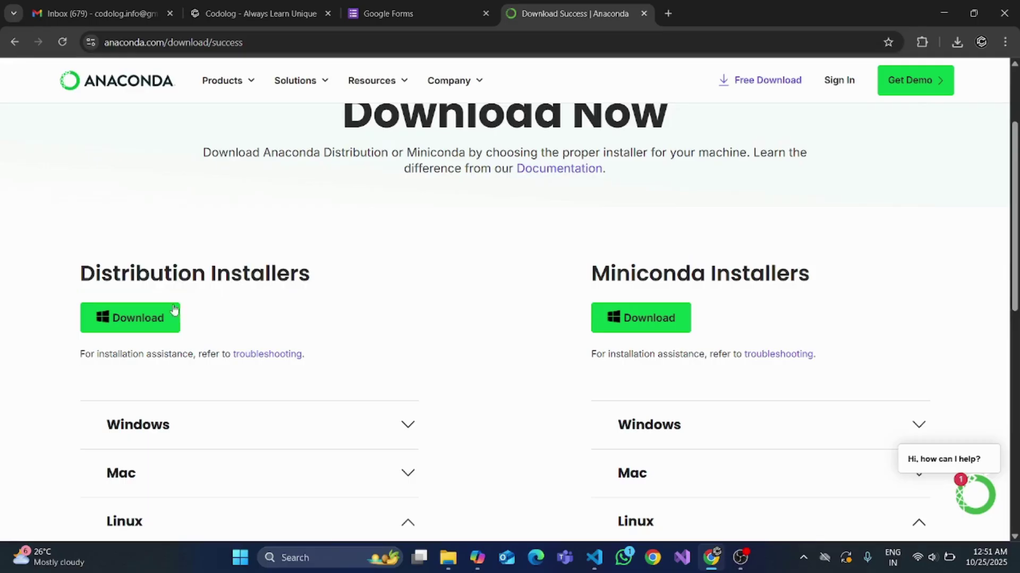
click(132, 321)
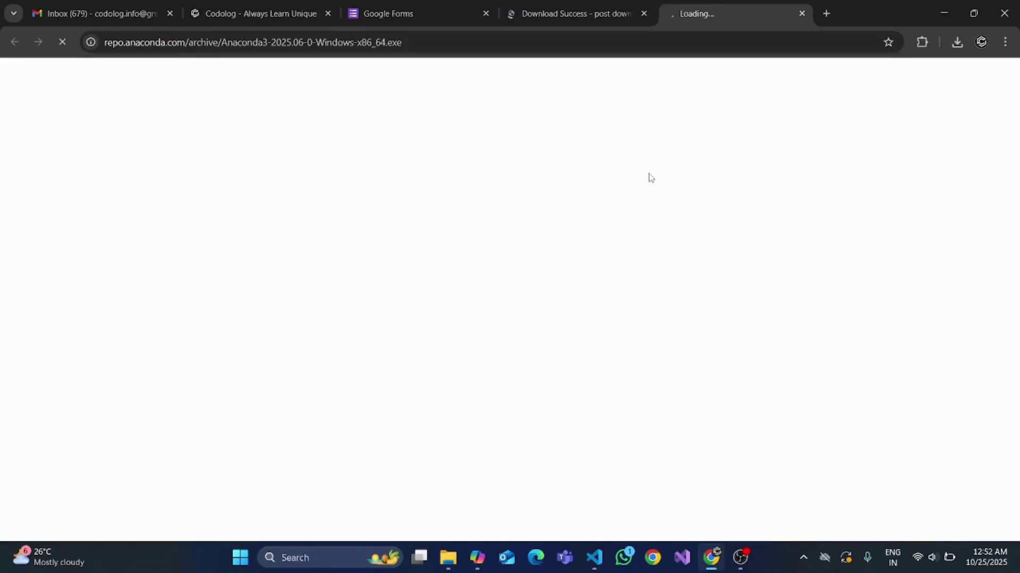
click(958, 42)
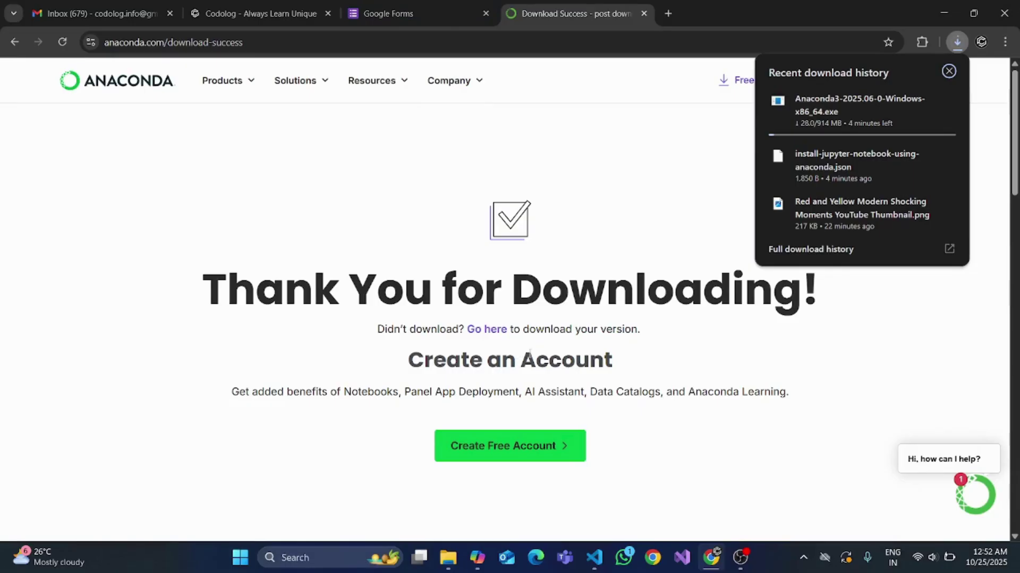
click(641, 180)
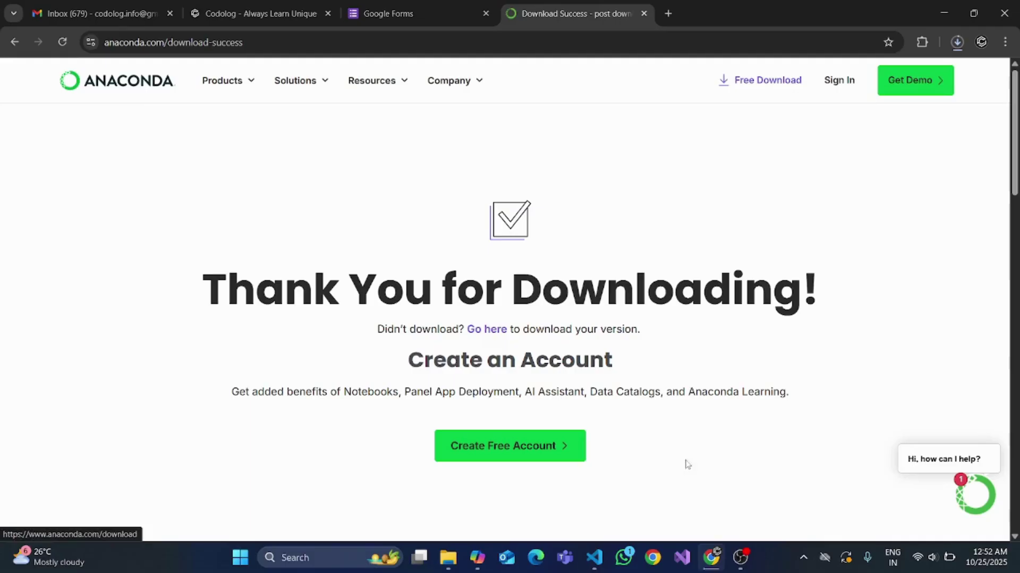
click(740, 557)
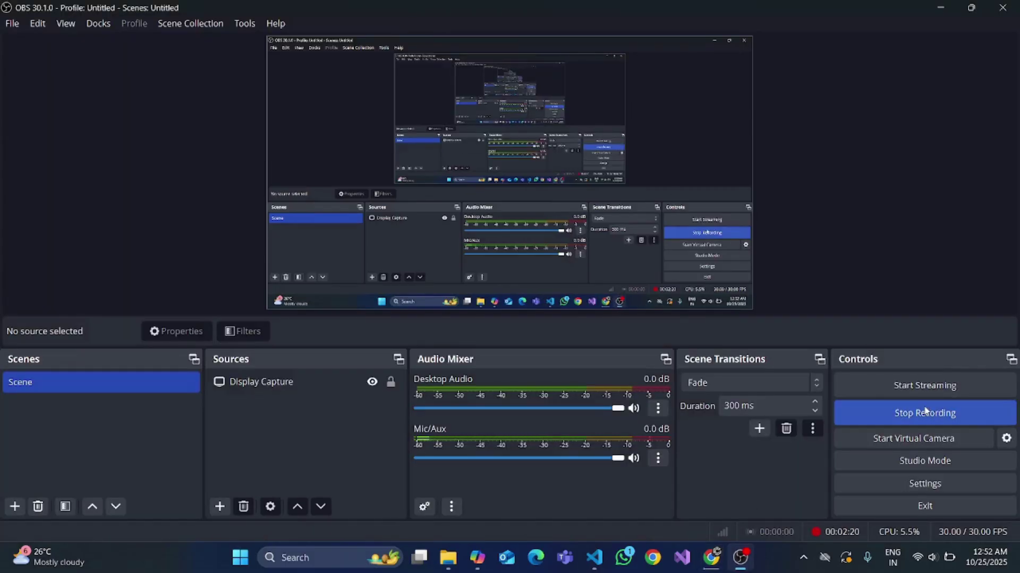
click(929, 417)
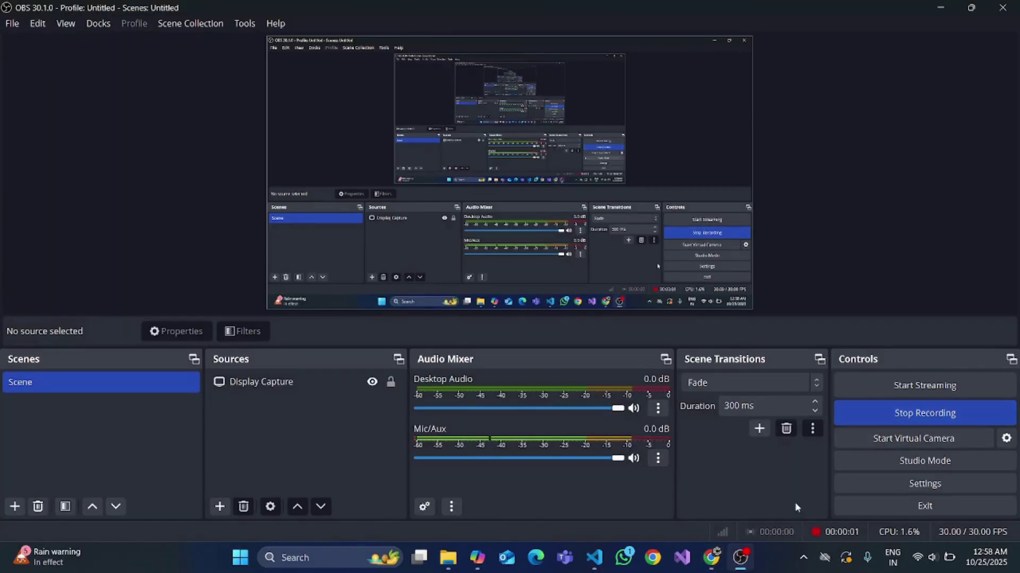
Return to the browser and run the downloaded Anaconda3-2025.06-0-Windows-x86_64.exe installer
click(711, 557)
mouse_move(855, 93)
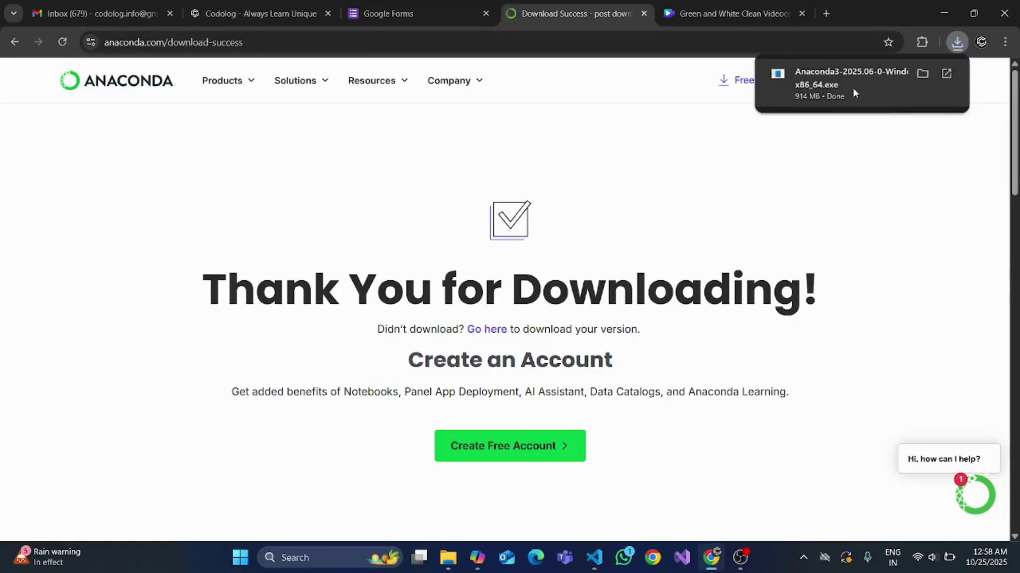
click(948, 74)
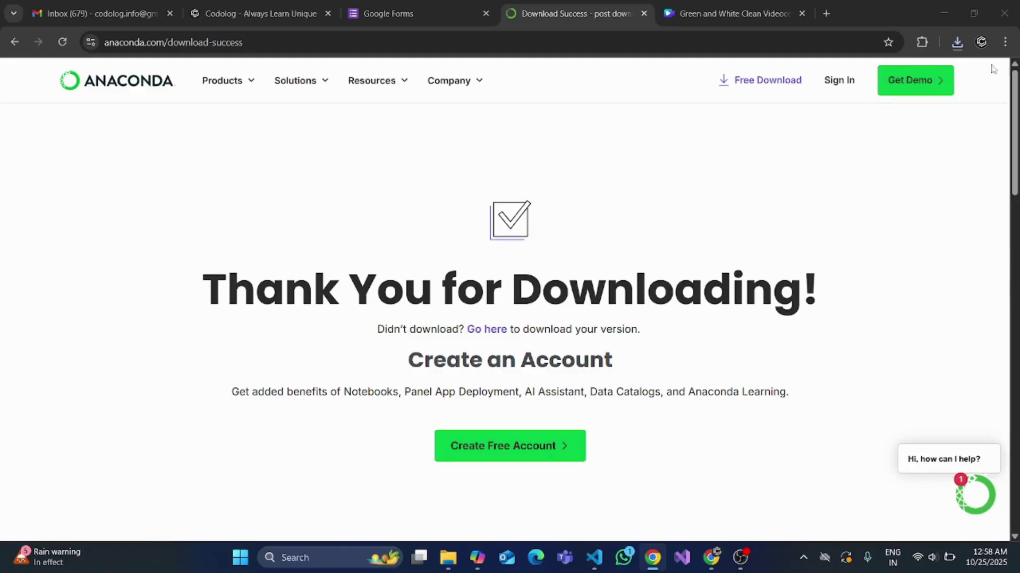
click(957, 42)
mouse_move(911, 106)
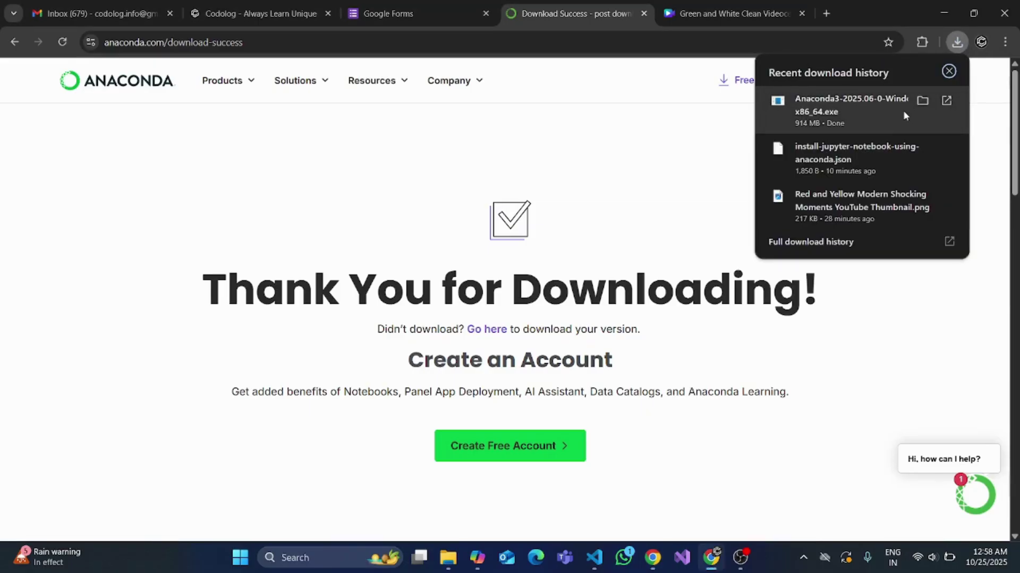
click(945, 102)
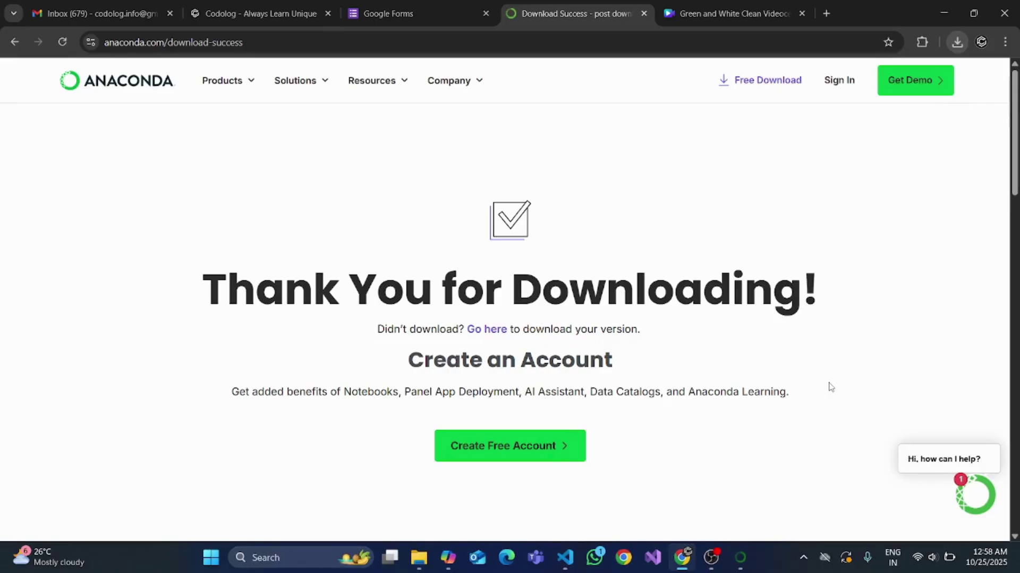
Bring the Anaconda3 2025.06-0 (64-bit) Setup window forward, continue past its welcome page and accept the license agreement
click(741, 558)
click(710, 493)
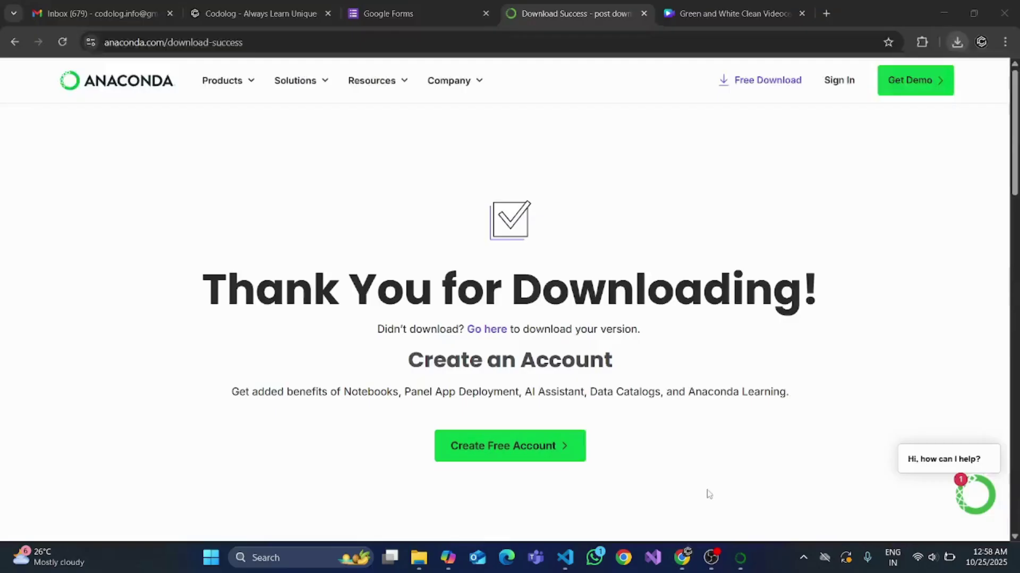
mouse_move(741, 559)
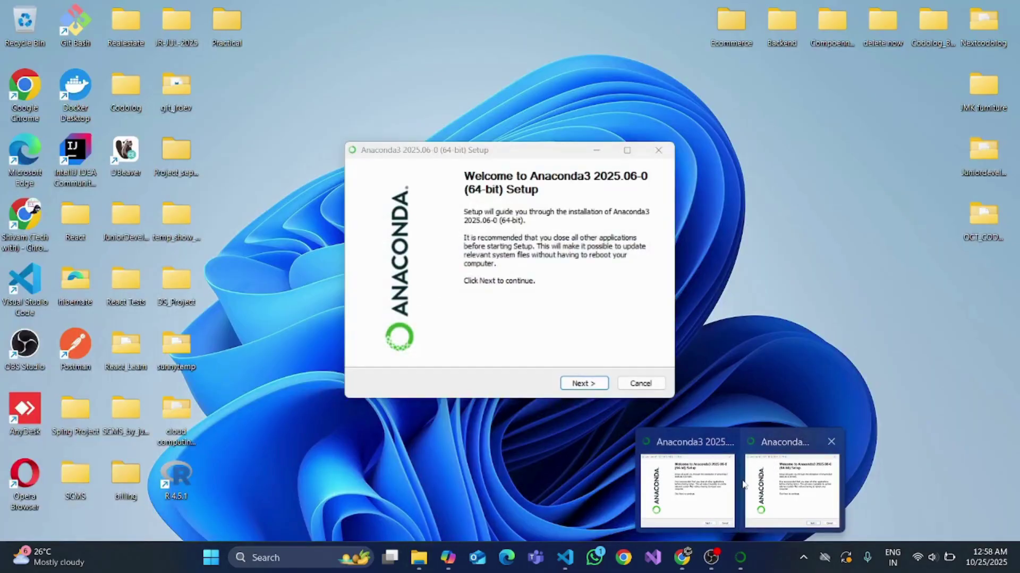
click(762, 482)
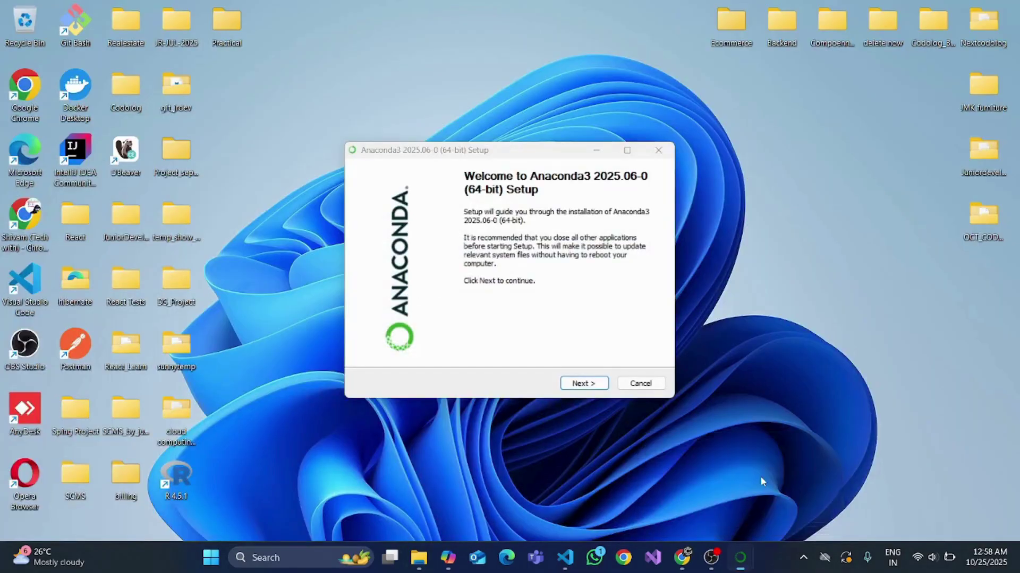
drag(519, 151, 515, 99)
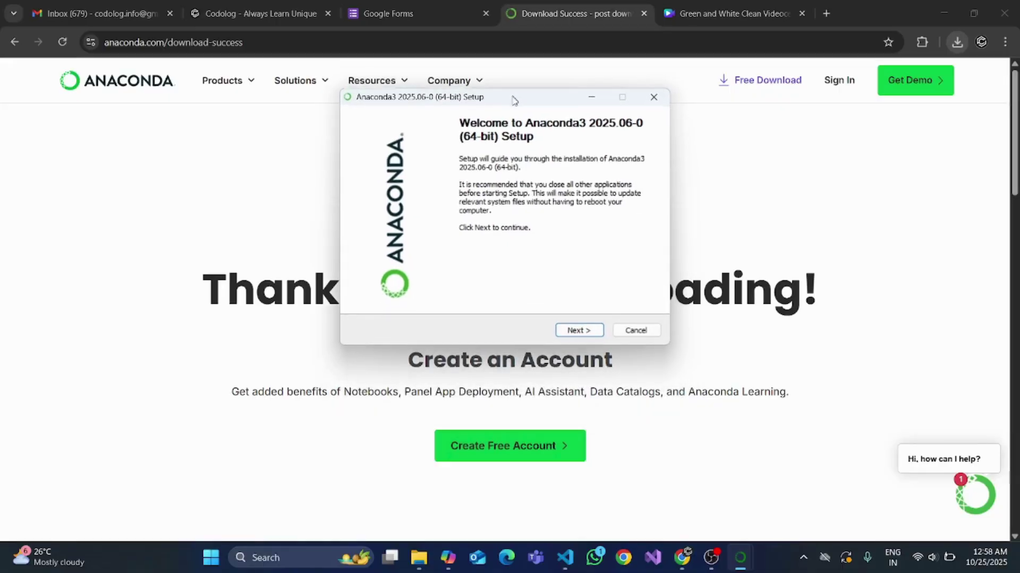
click(595, 336)
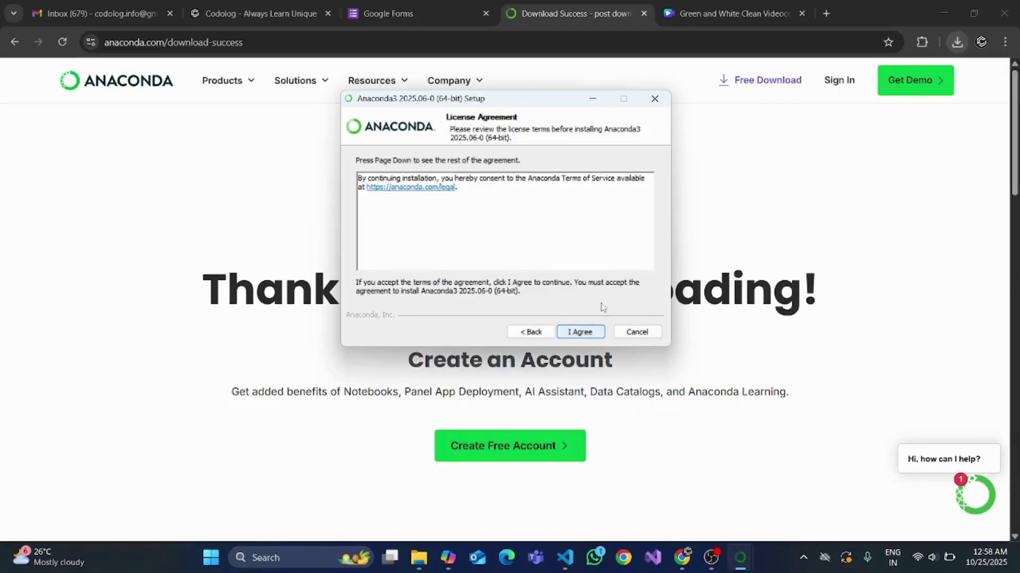
click(586, 332)
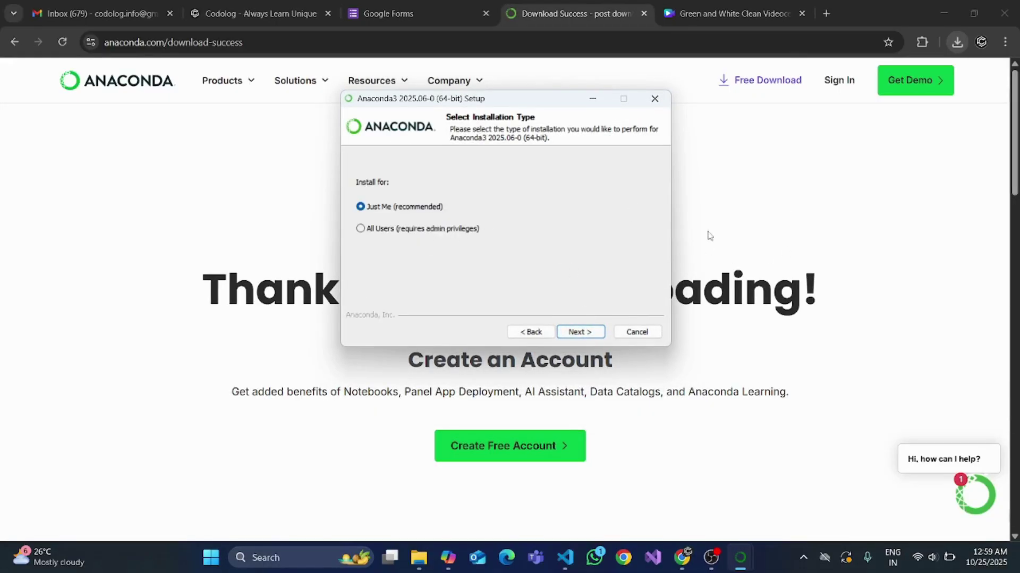
Examine the Step 2 installer instructions on the Codolog page, along with the browser's recent download history
click(252, 15)
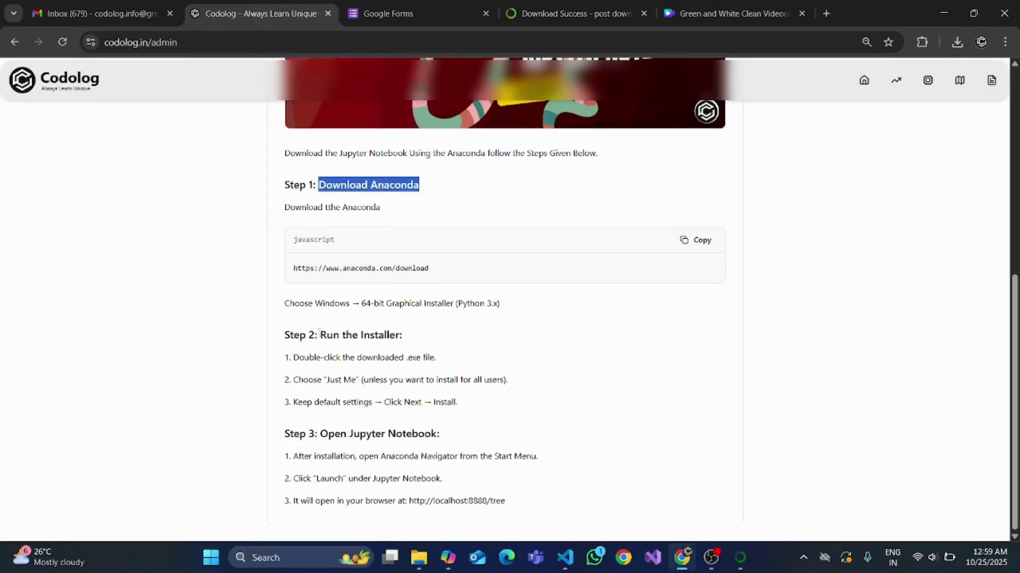
drag(319, 334, 475, 360)
key(ctrl+plus)
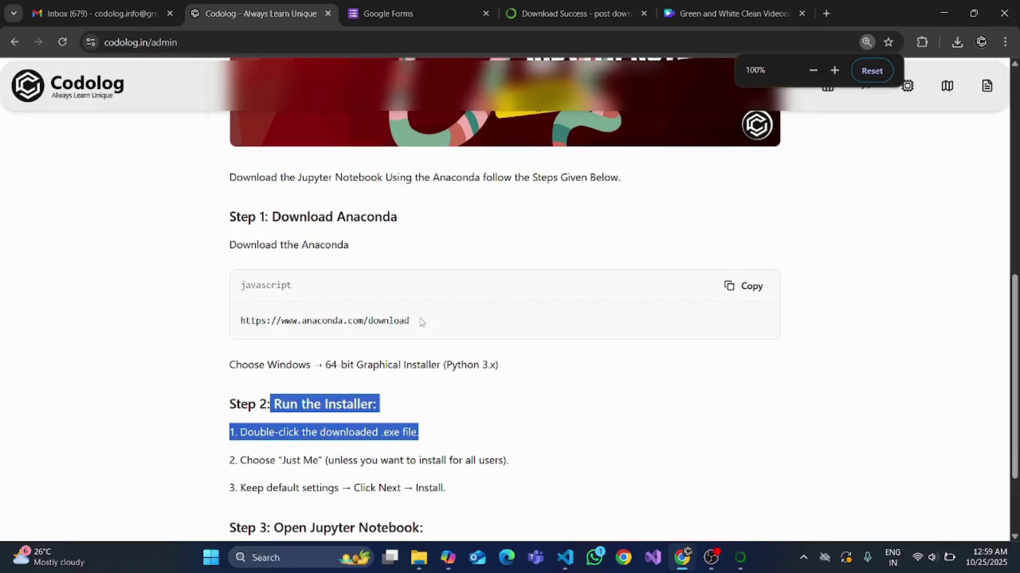
click(279, 329)
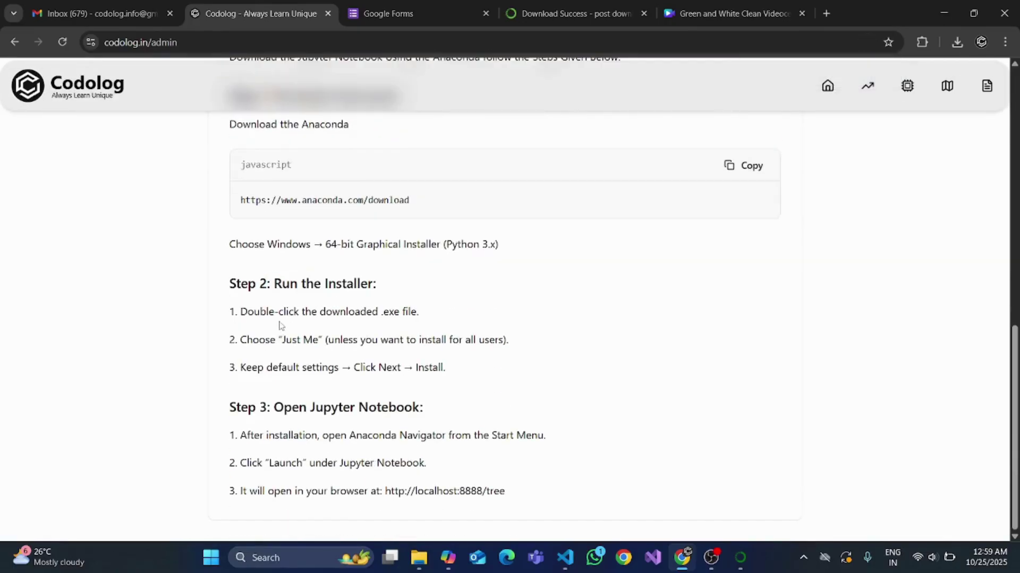
drag(254, 314, 414, 314)
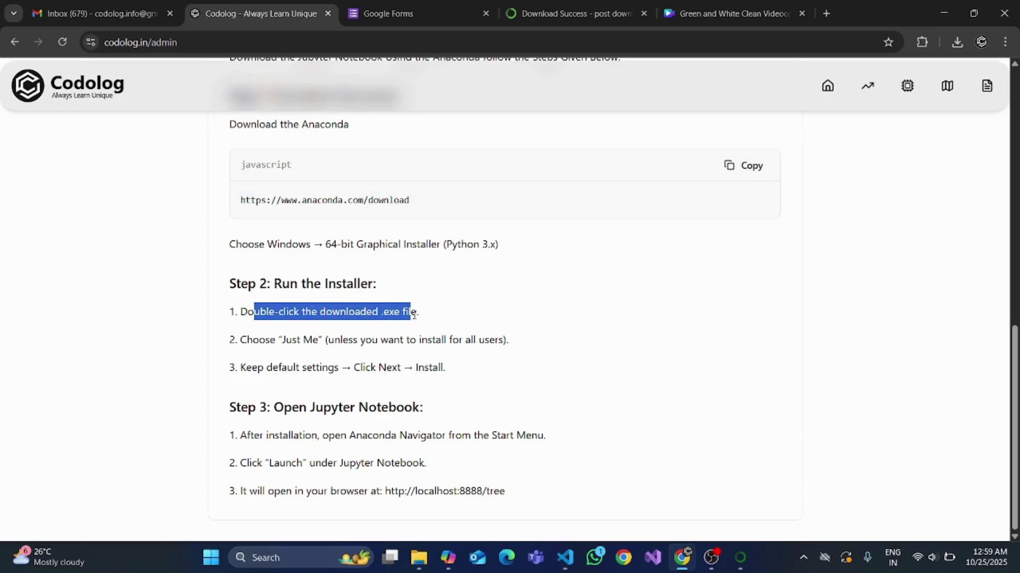
click(958, 41)
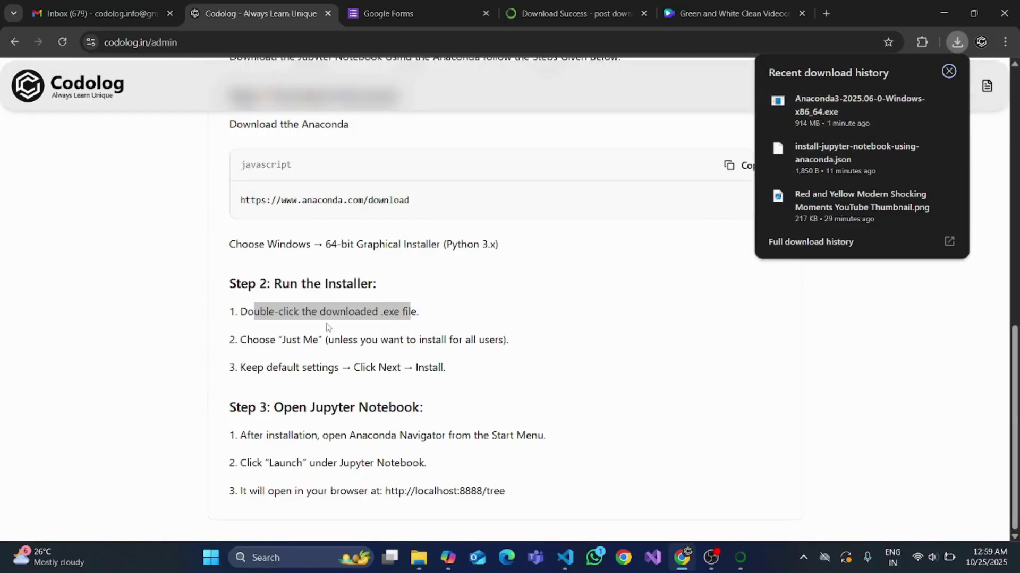
double_click(266, 340)
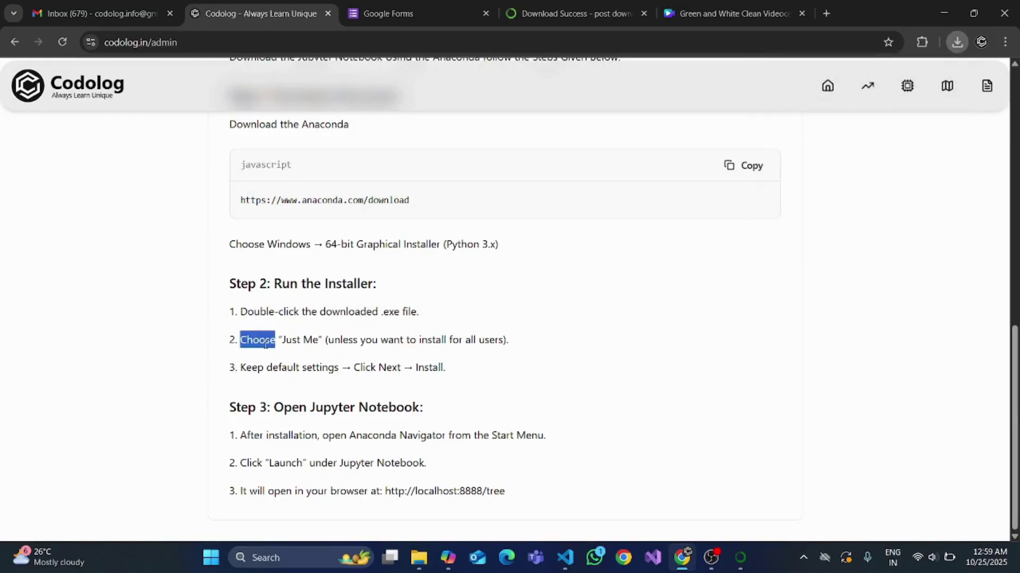
click(301, 340)
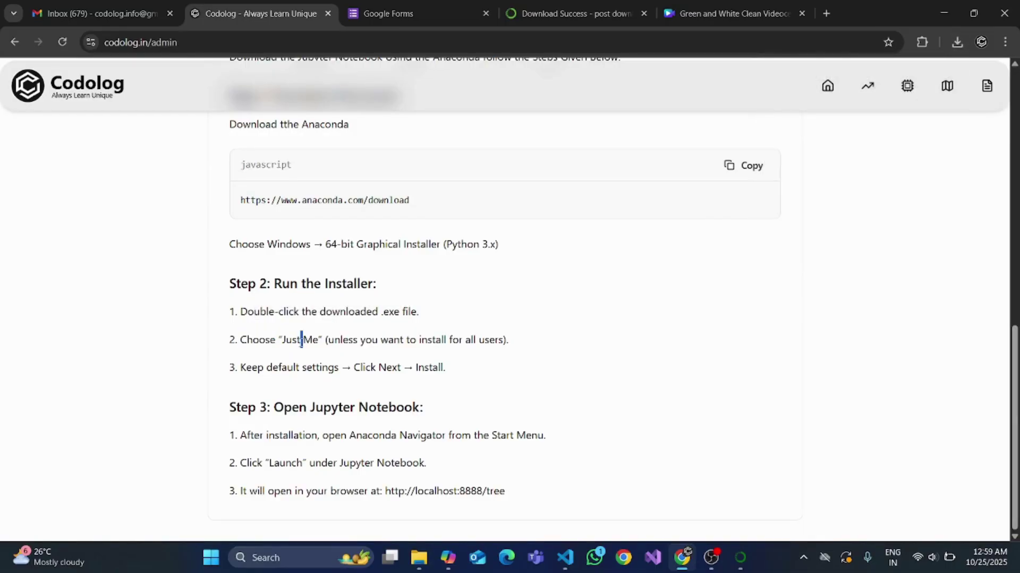
Quit the duplicate Anaconda3 setup window that is still on its welcome page, keeping the other one open
click(740, 557)
mouse_move(714, 502)
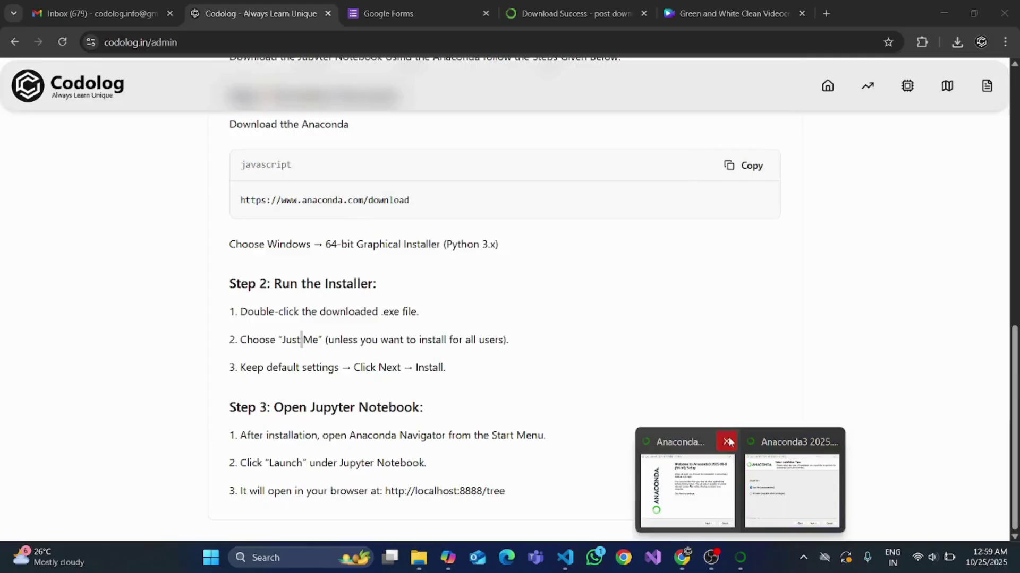
click(728, 442)
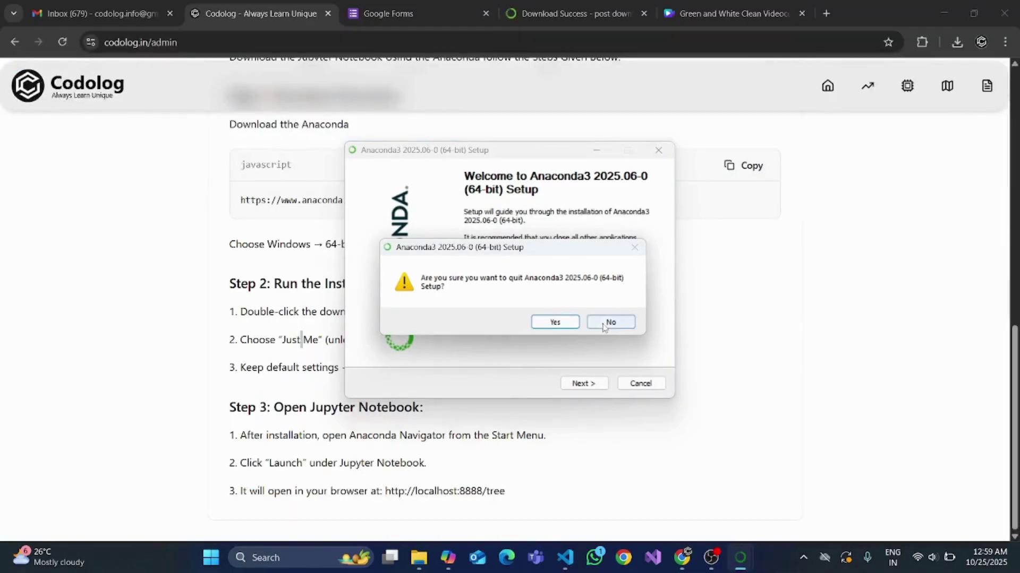
click(610, 321)
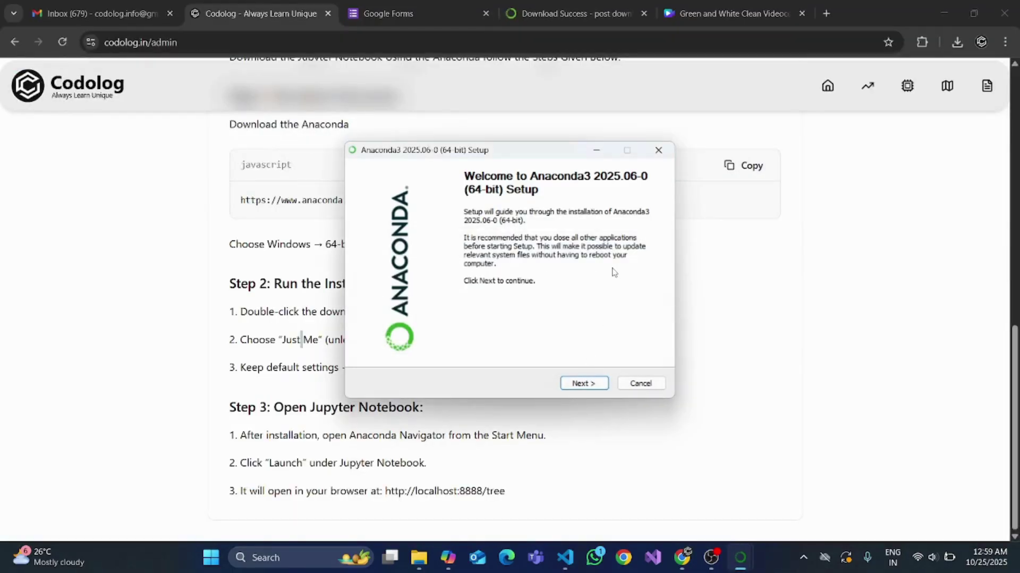
click(658, 150)
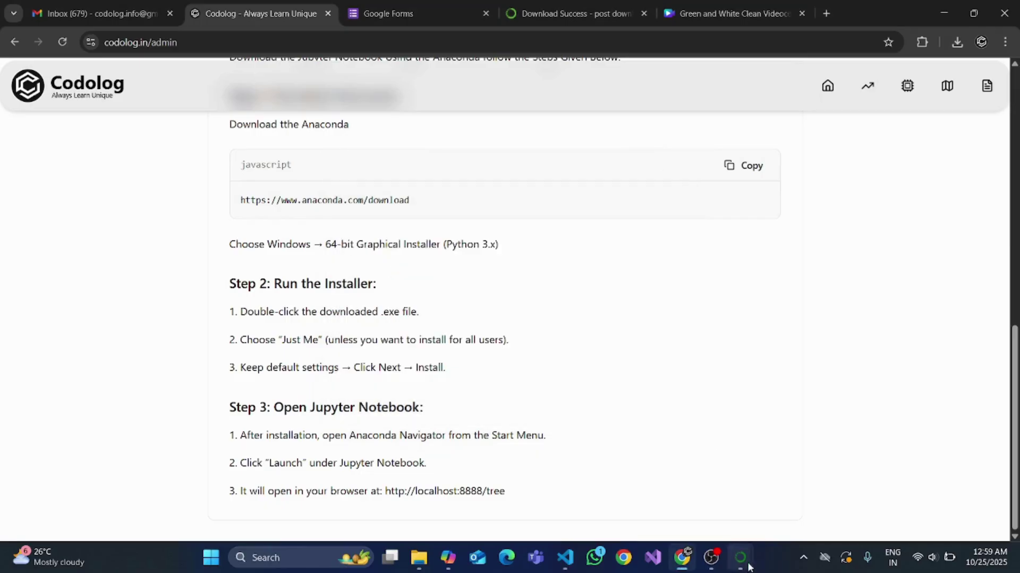
mouse_move(741, 555)
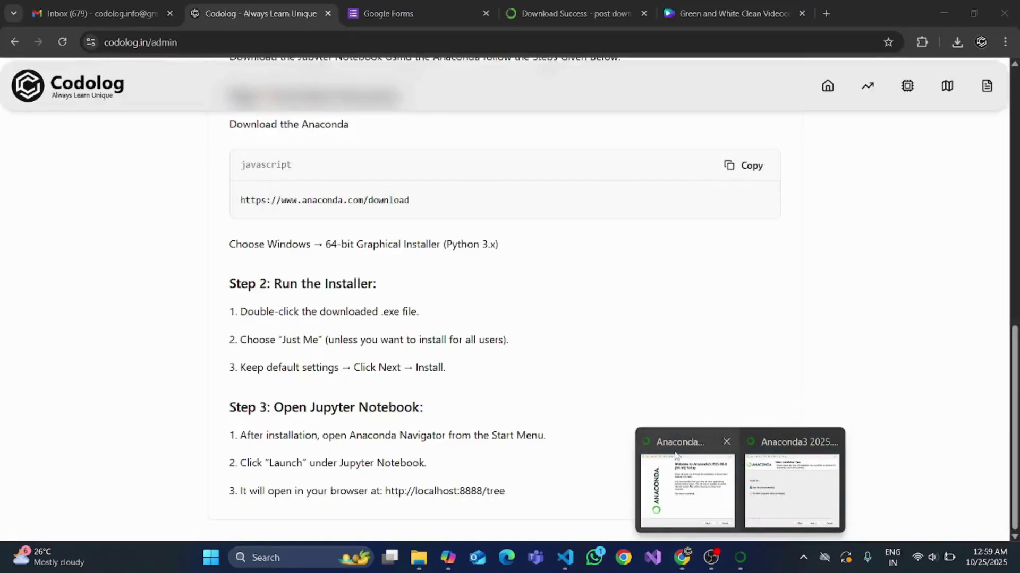
click(685, 483)
click(562, 322)
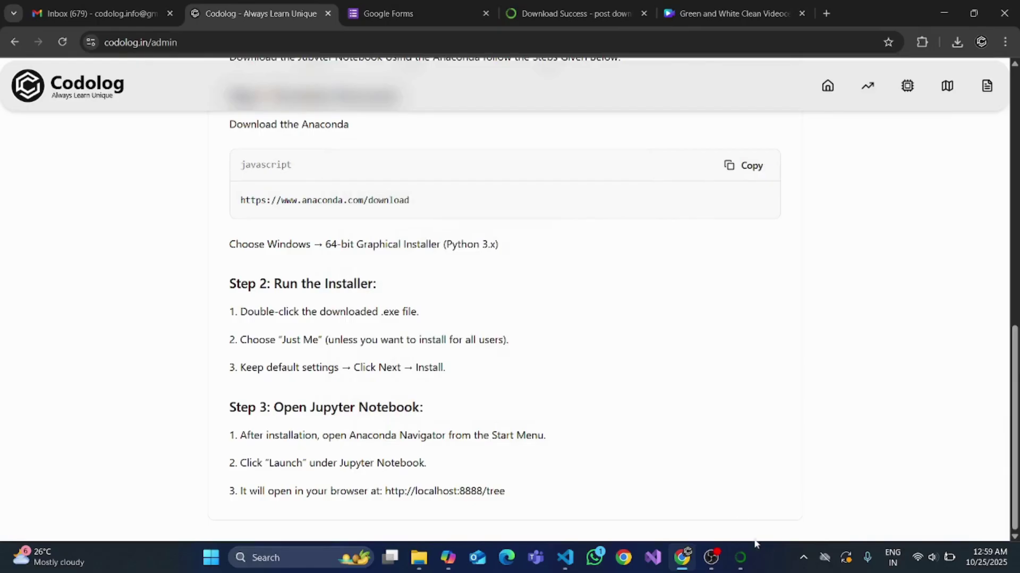
Install Anaconda3 for Just Me in the default destination folder with the default advanced options
click(742, 556)
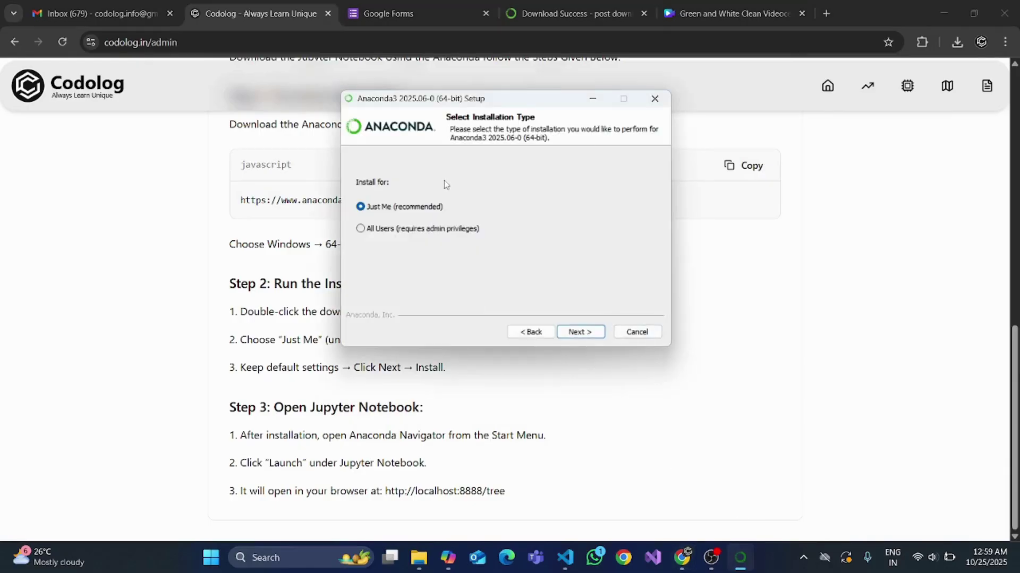
drag(560, 101, 797, 141)
click(820, 374)
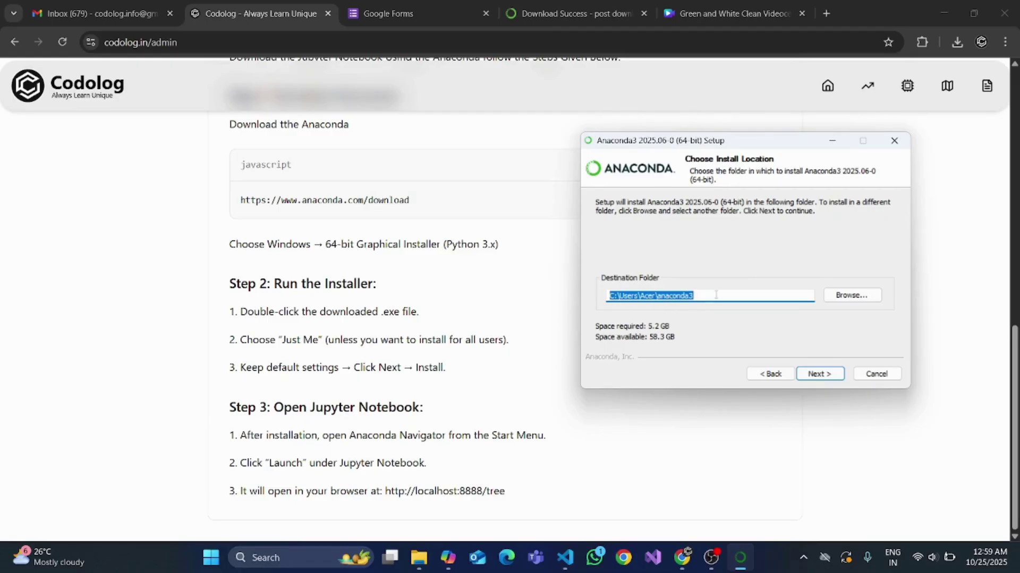
click(811, 372)
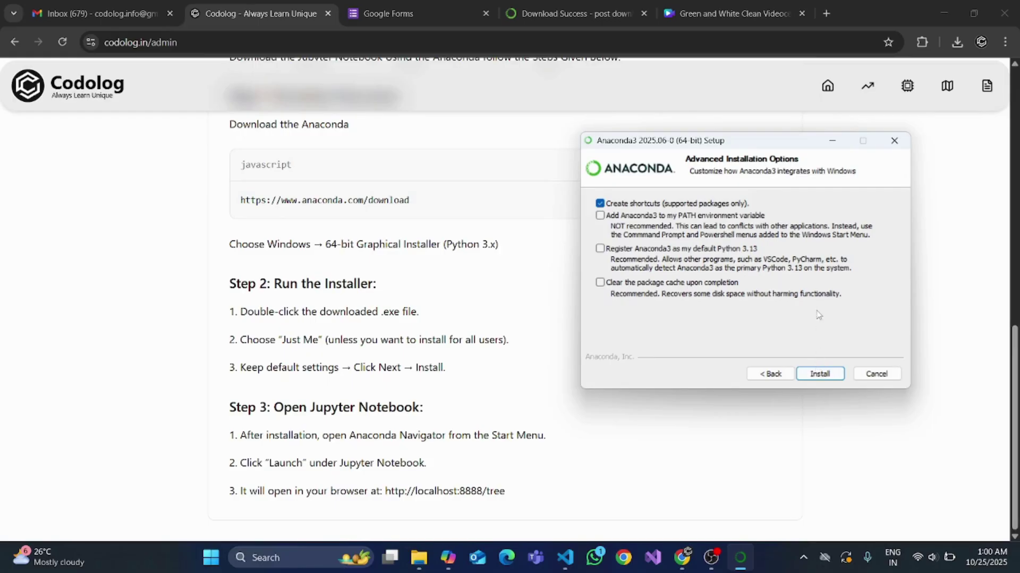
click(831, 377)
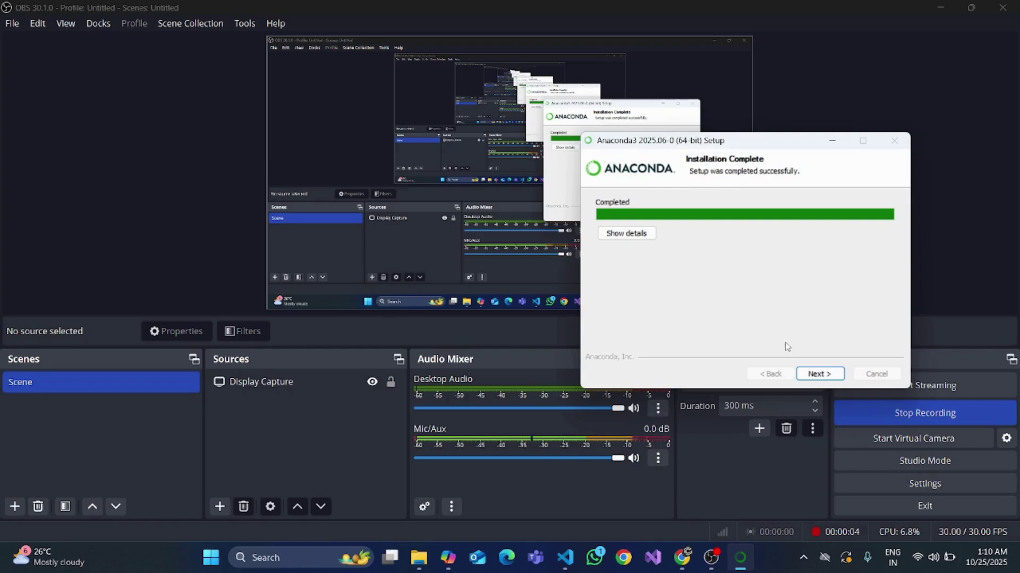
Finish the Anaconda3 setup with Launch Anaconda Navigator and Welcome to Anaconda left enabled
click(821, 374)
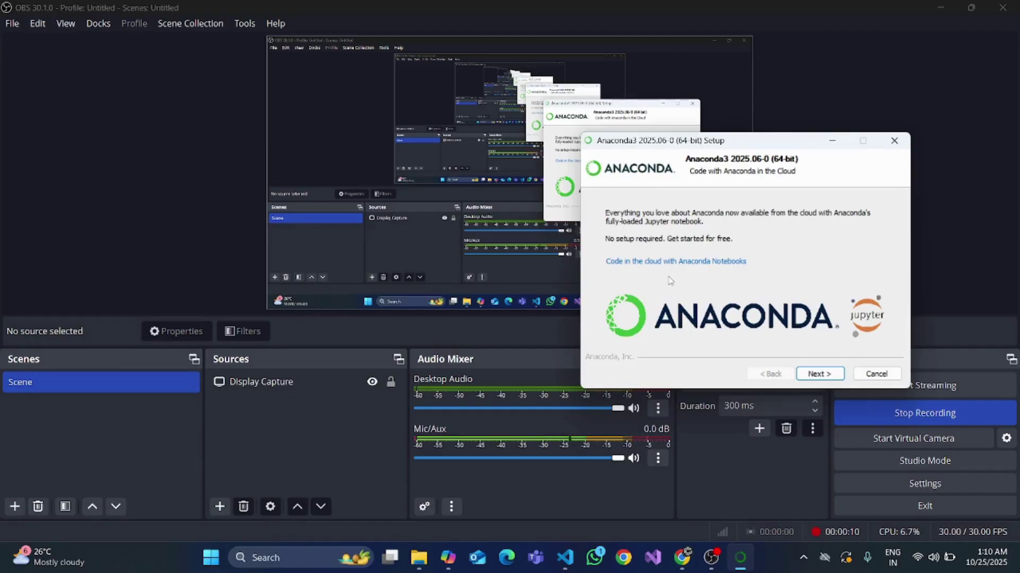
click(821, 374)
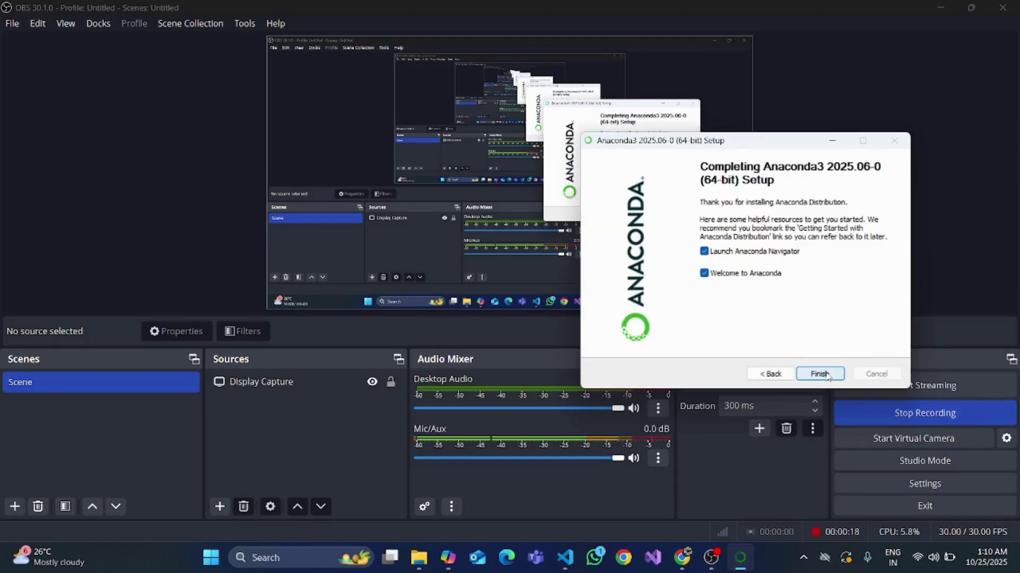
click(820, 374)
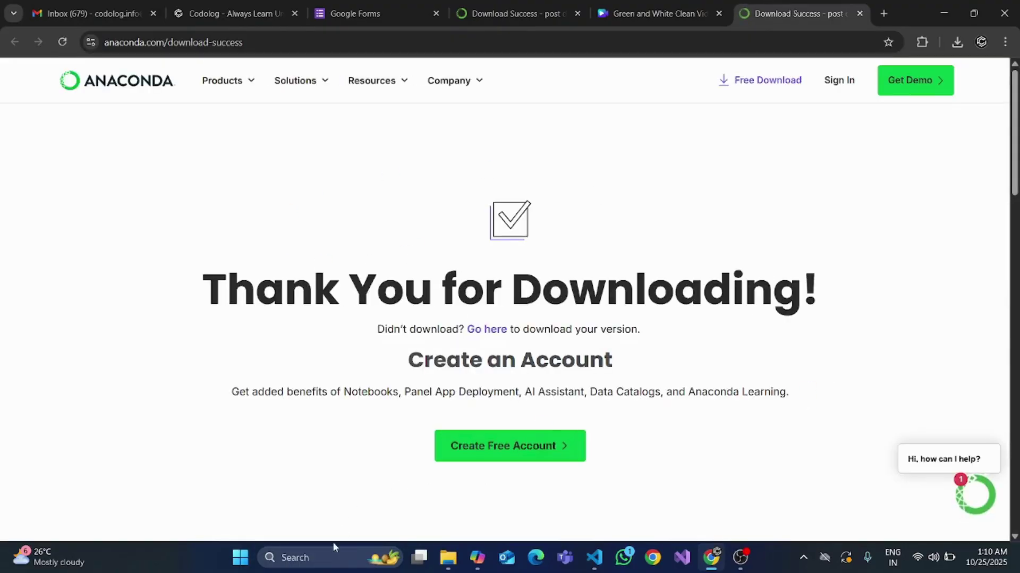
Check the Step 3 instructions on the Codolog page, and open Anaconda Navigator through a Windows search for "ana"
click(235, 13)
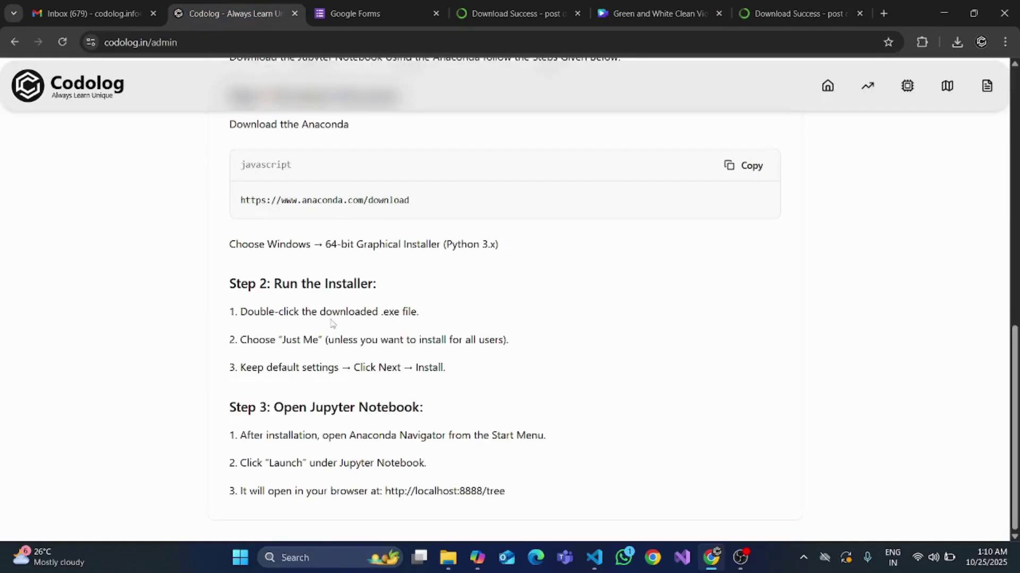
drag(322, 437, 545, 450)
click(503, 451)
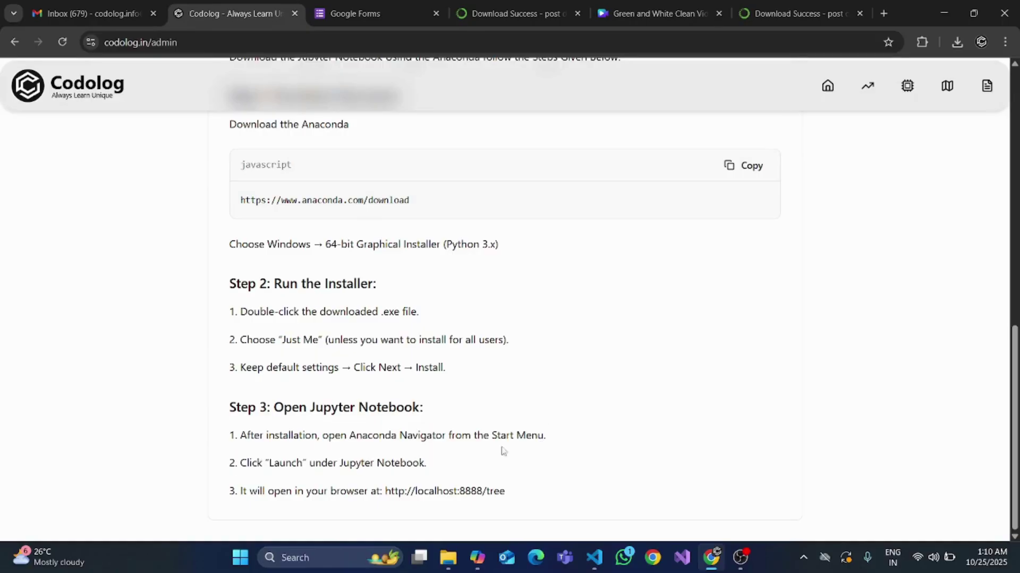
click(335, 555)
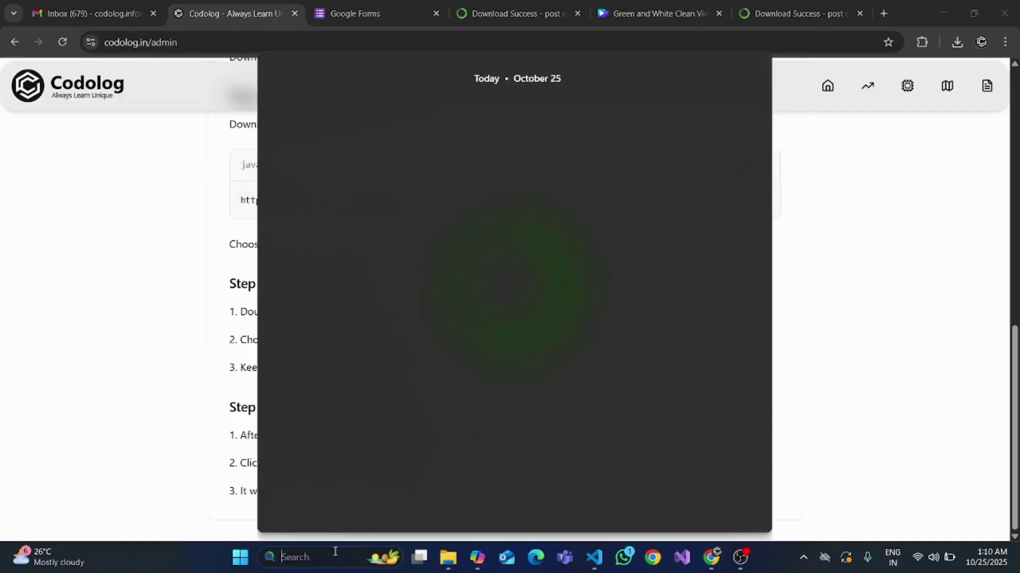
text(anc)
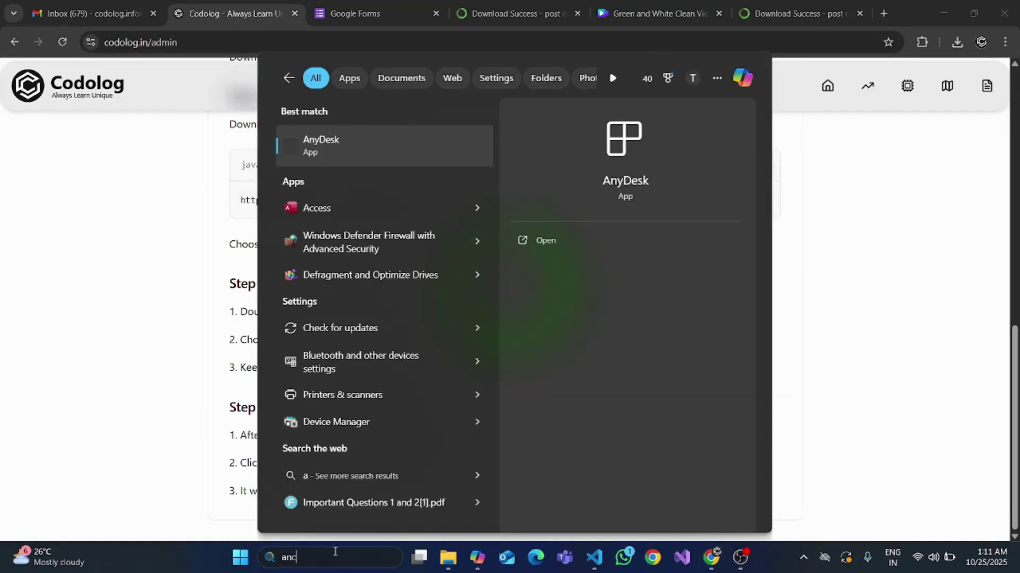
key(BackSpace)
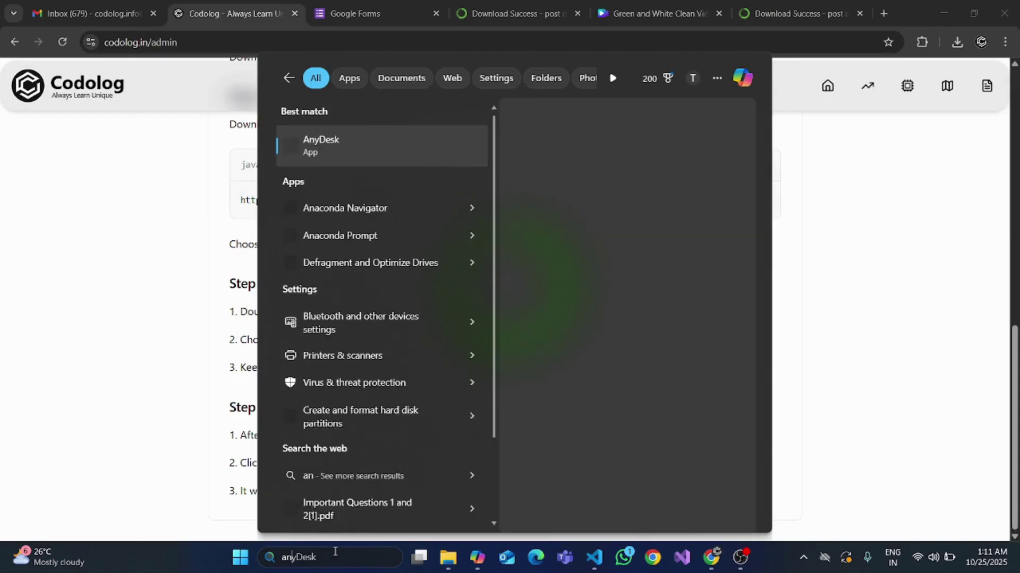
text(a)
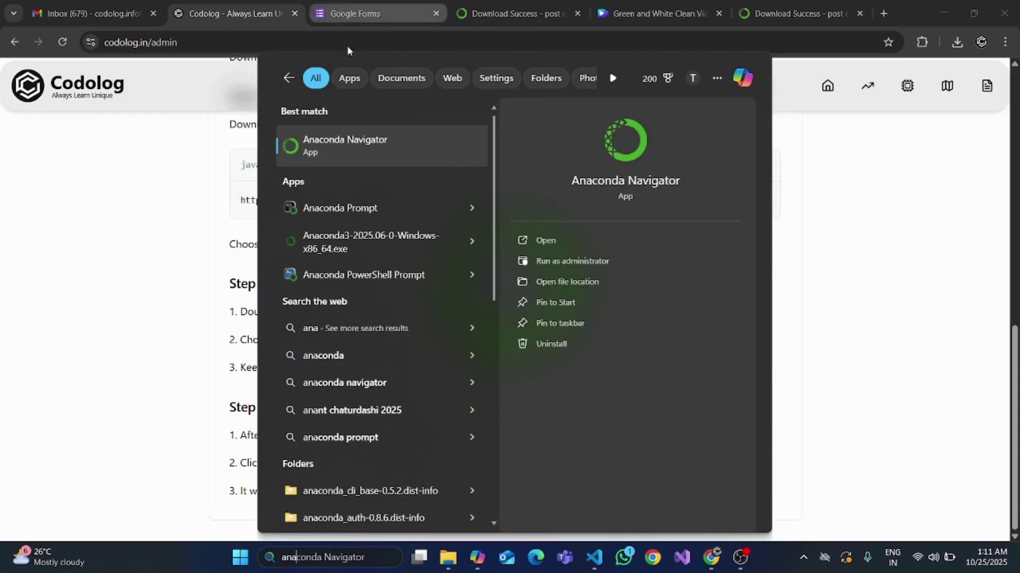
click(358, 150)
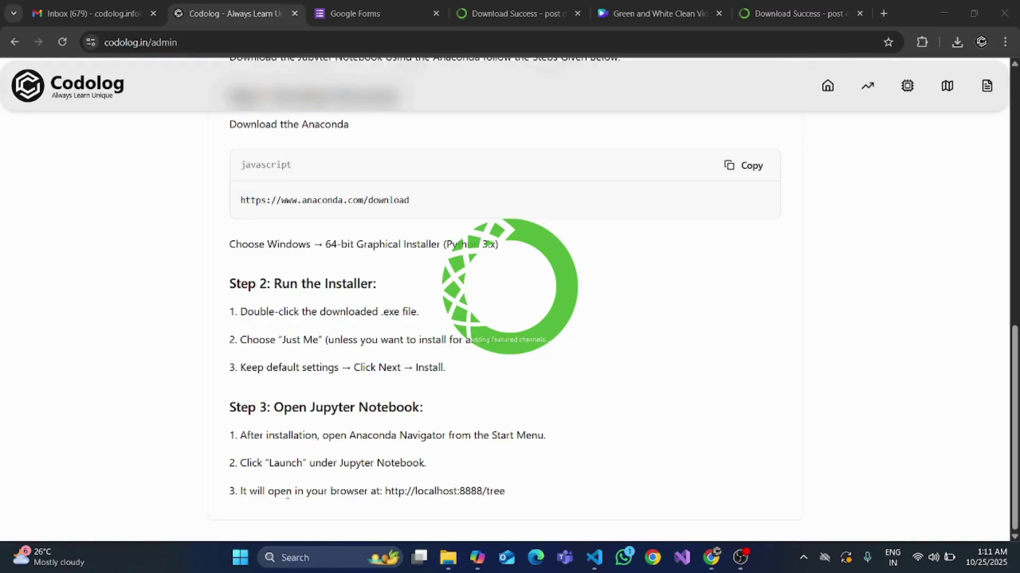
Switch to Anaconda Navigator, dismiss its "Sign in for AI Coding Help" prompt and maximize the window
triple_click(398, 462)
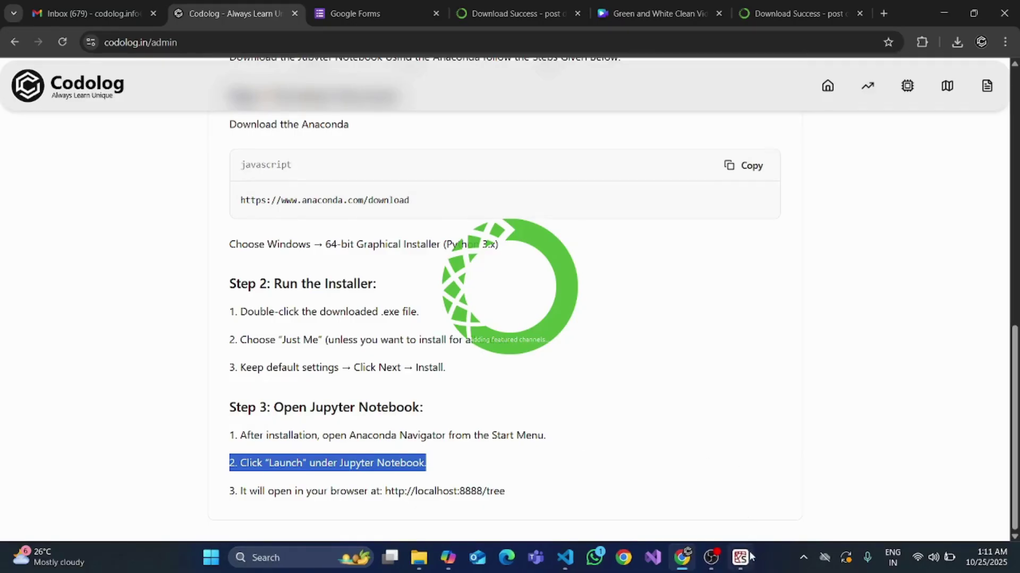
mouse_move(750, 560)
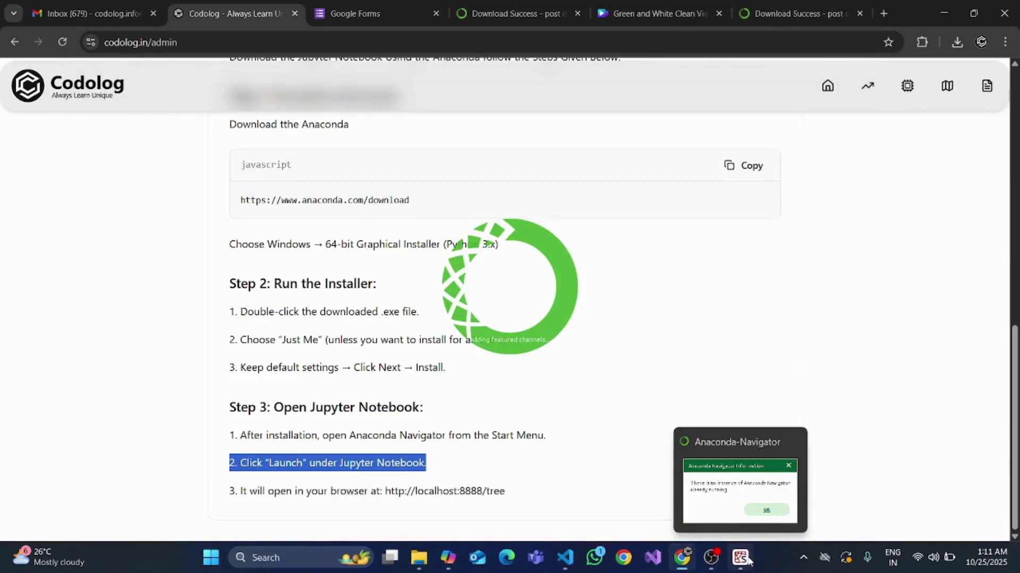
click(748, 558)
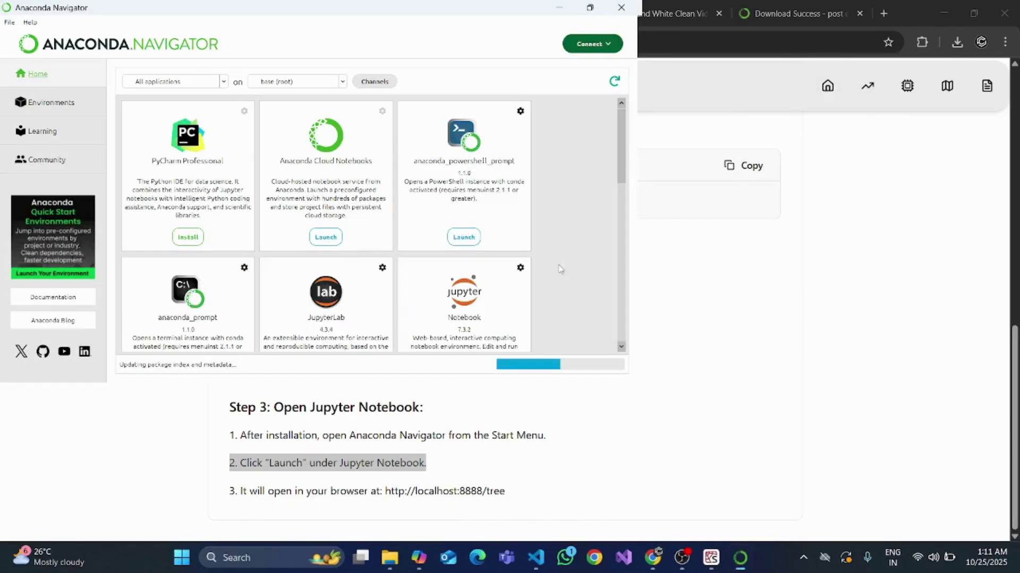
click(591, 9)
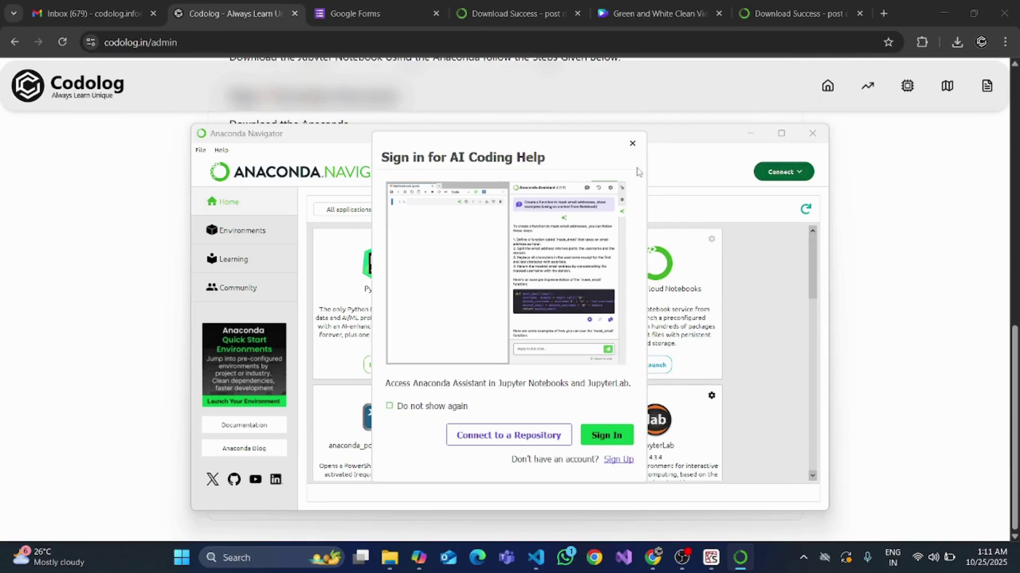
click(632, 144)
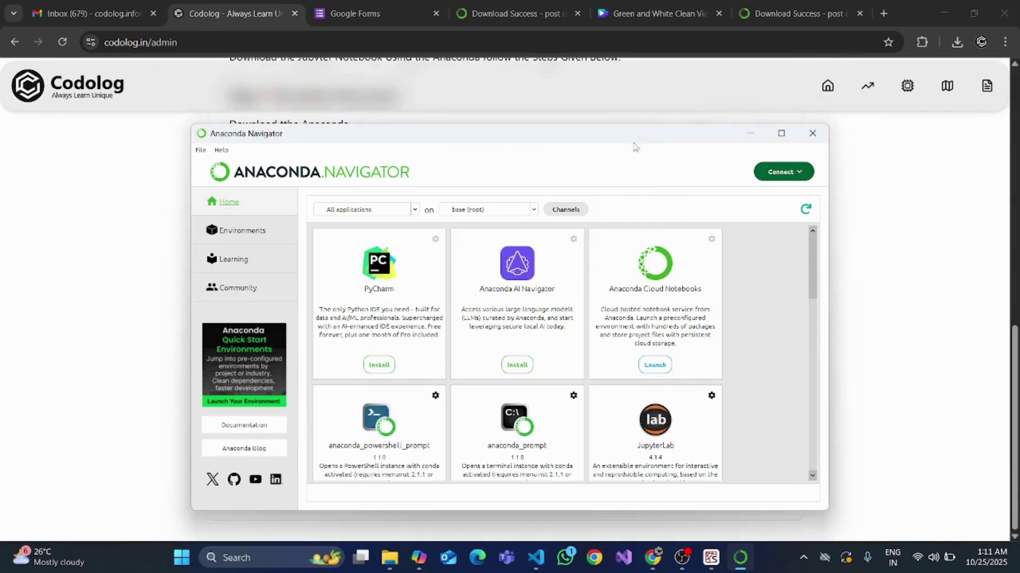
click(781, 133)
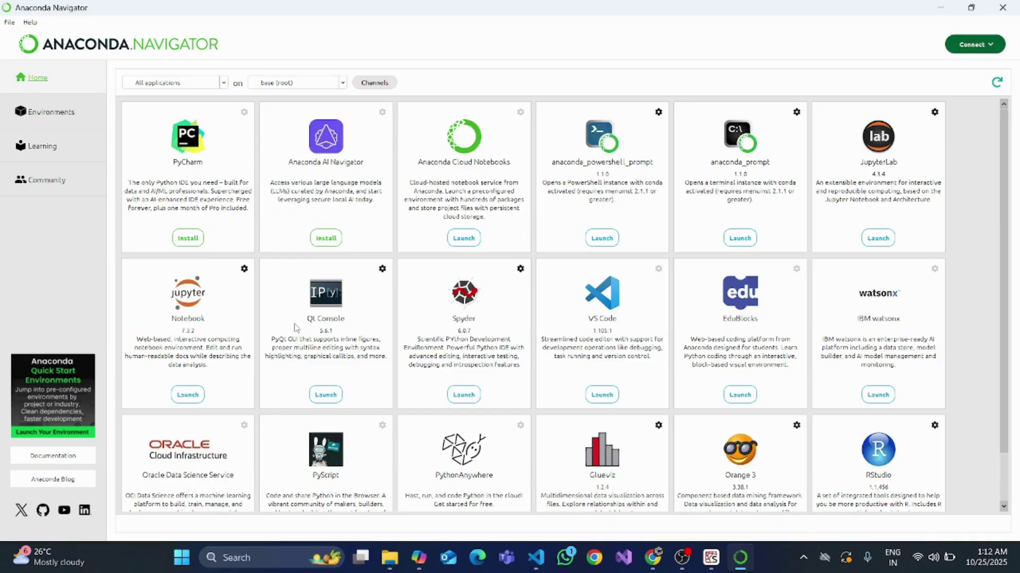
Launch Jupyter Notebook from the Navigator home page, opening its .html file in Google Chrome just once
scroll(207, 145, down, 1)
scroll(293, 250, up, 1)
scroll(210, 352, down, 1)
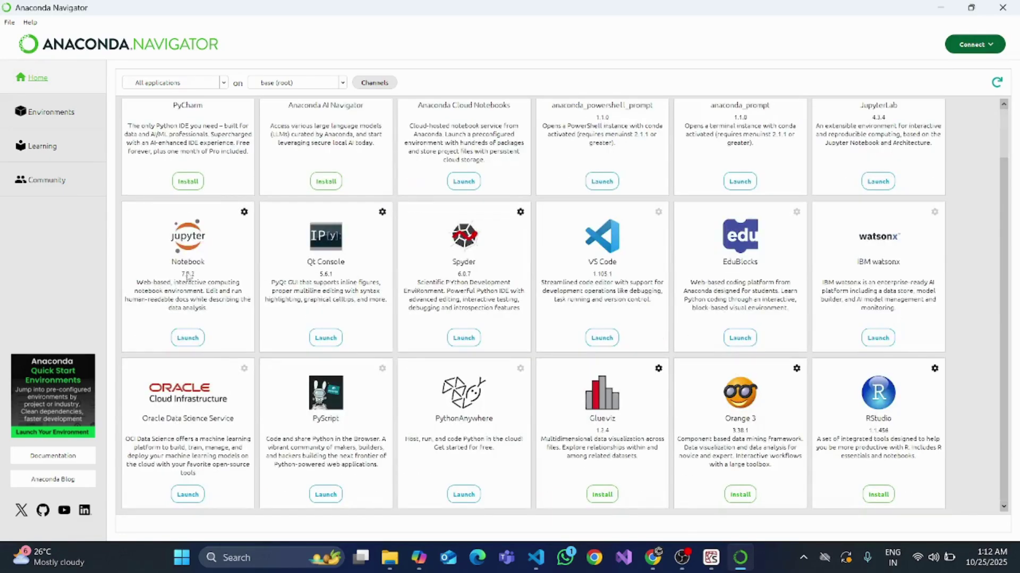
click(194, 338)
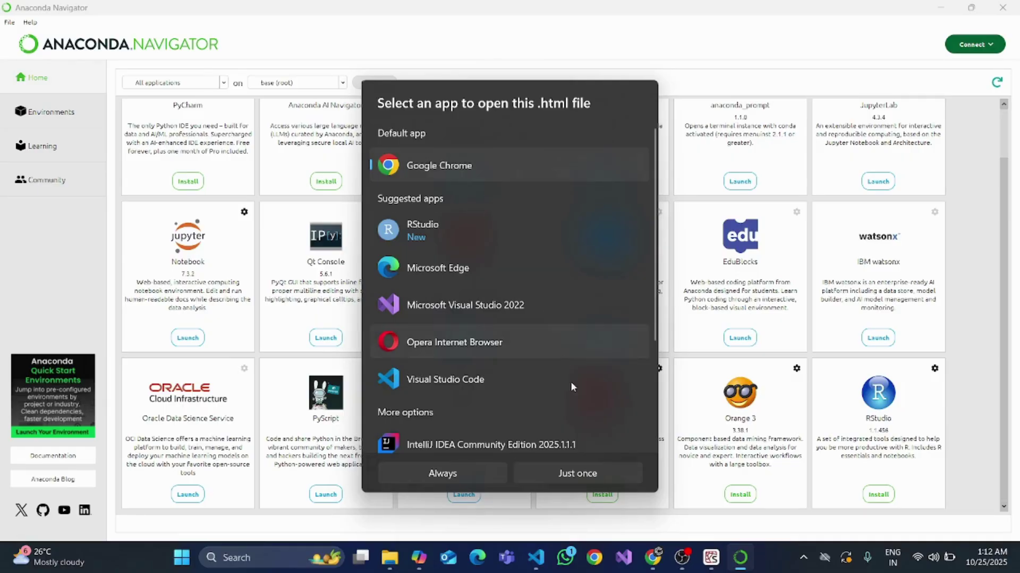
click(586, 474)
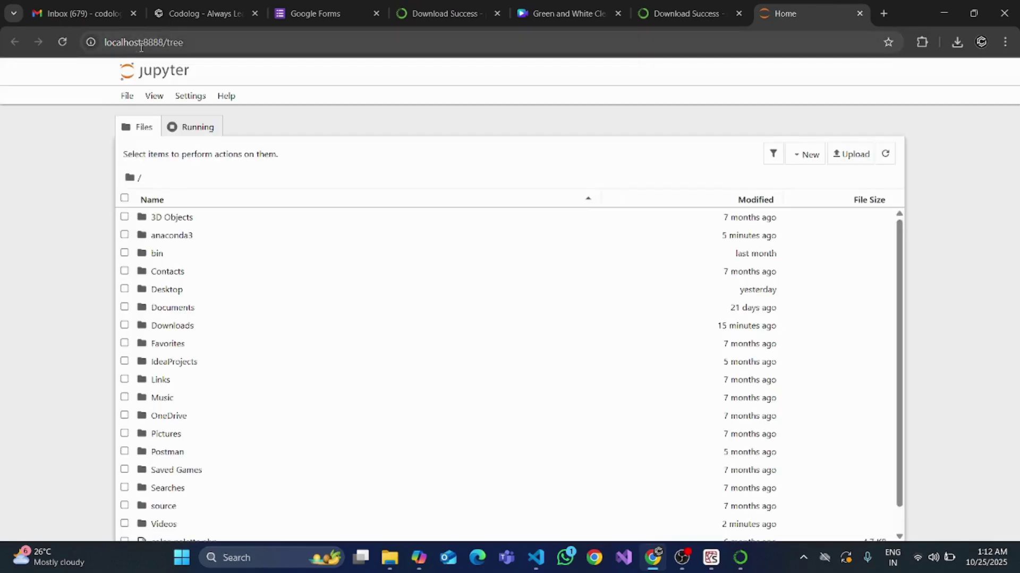
Examine the Jupyter home page: its localhost address, the list of folders and files, and the kinds of new items it offers
double_click(147, 45)
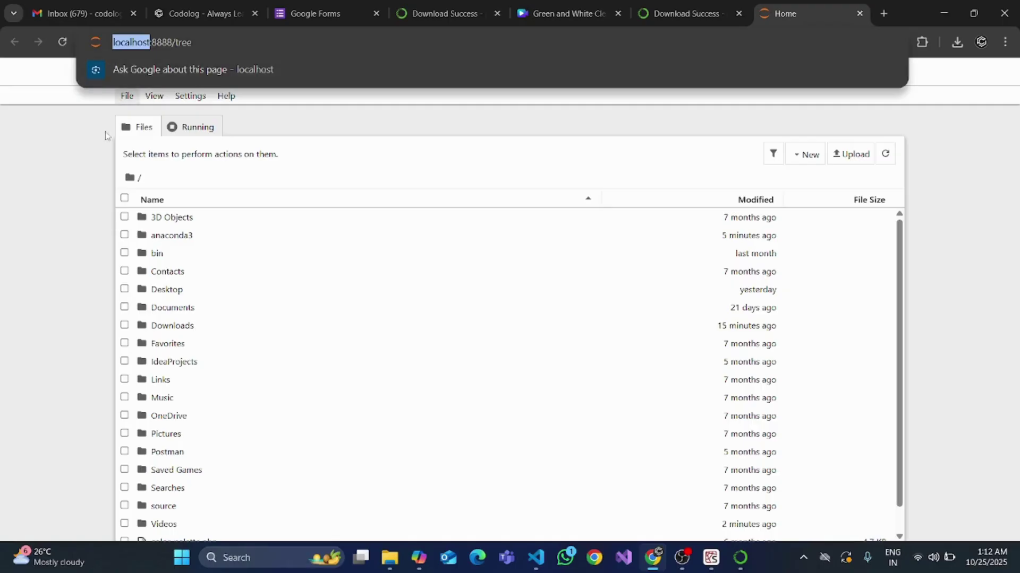
click(82, 168)
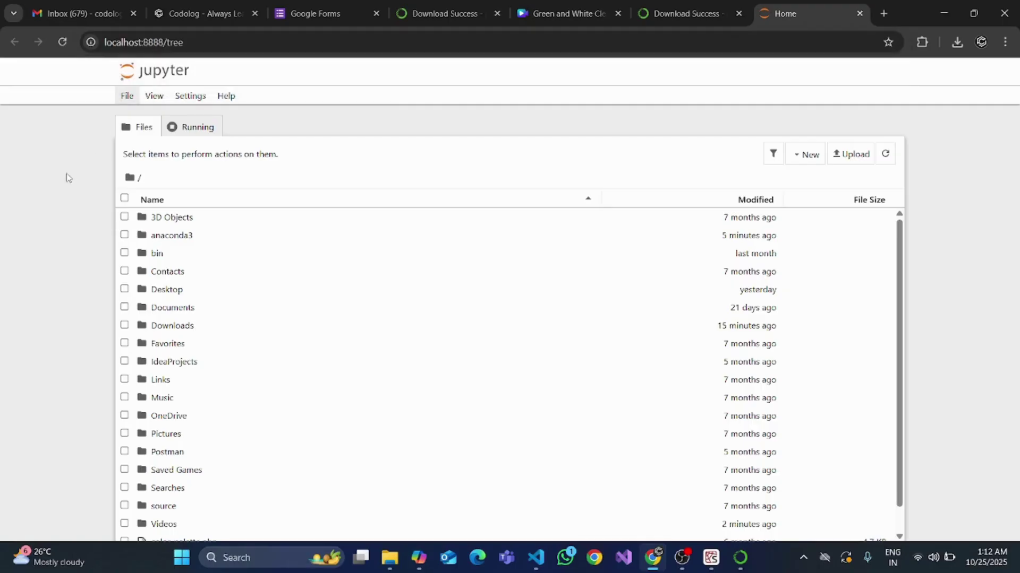
scroll(178, 345, down, 1)
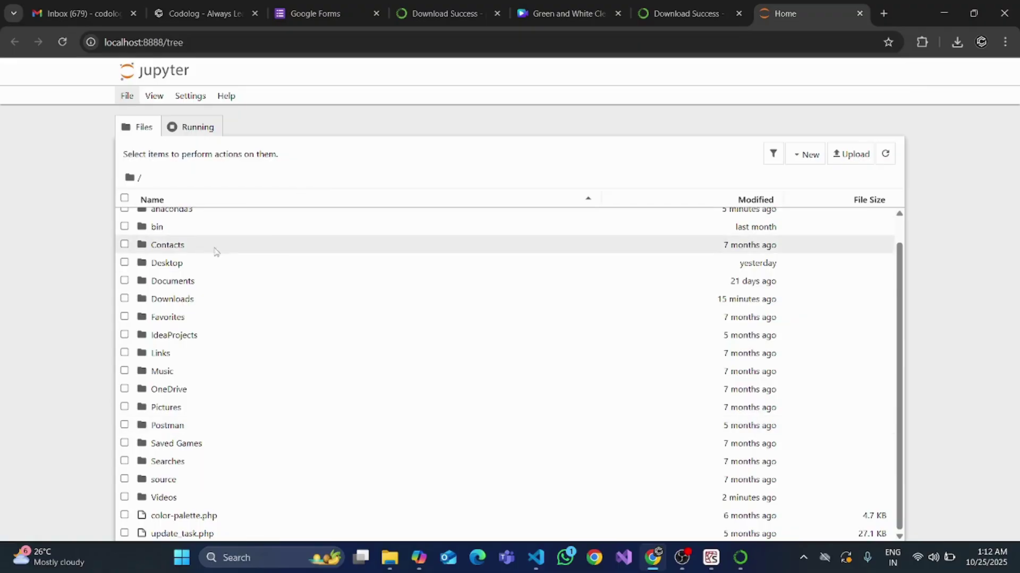
scroll(209, 298, up, 1)
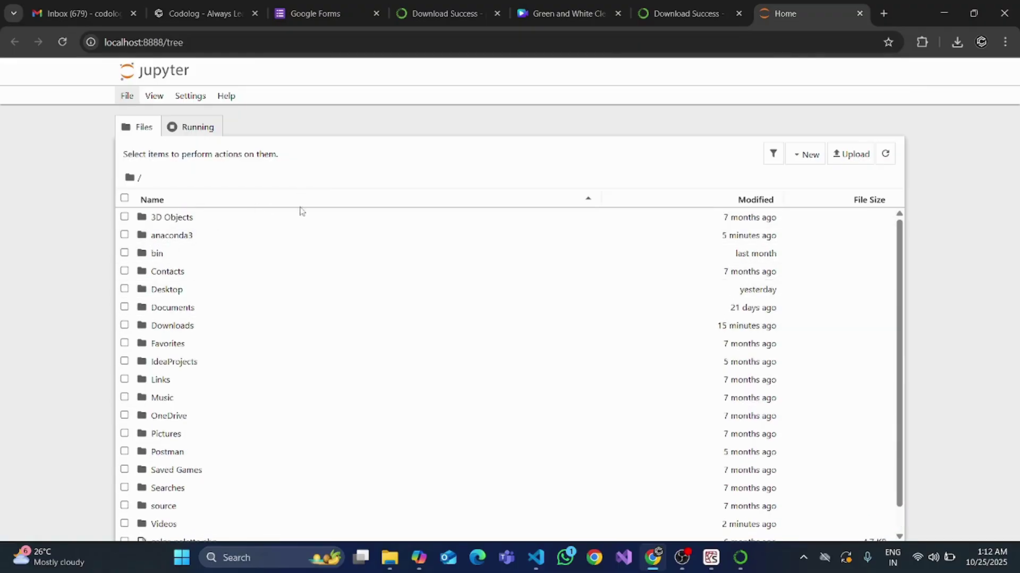
click(804, 157)
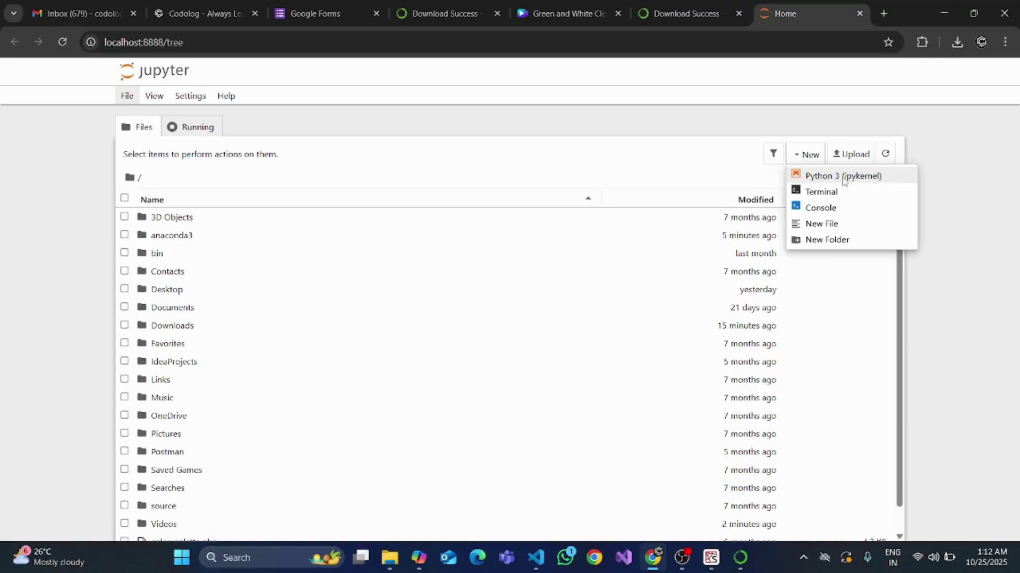
click(340, 170)
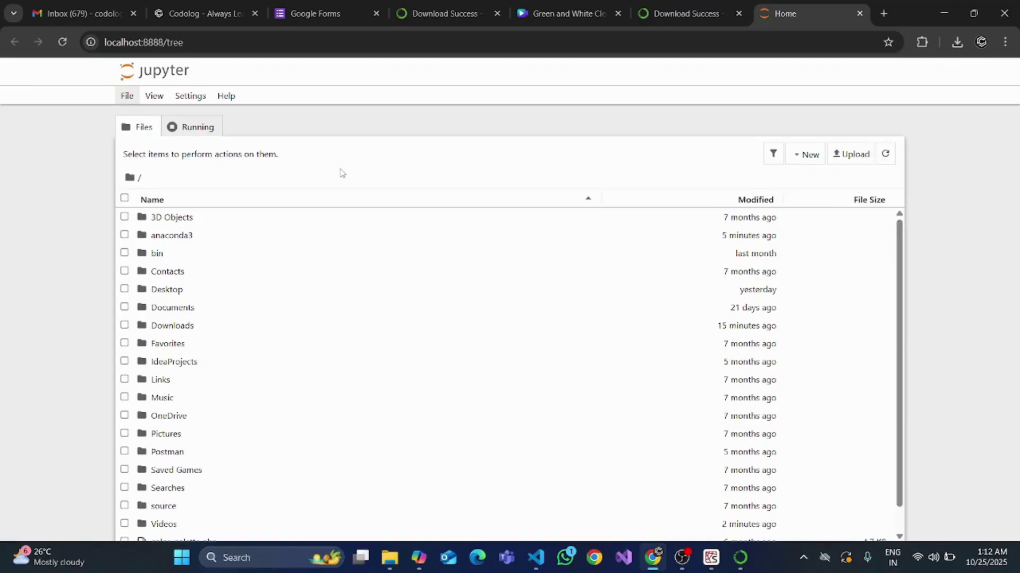
scroll(137, 228, down, 1)
scroll(196, 345, up, 1)
scroll(192, 372, down, 1)
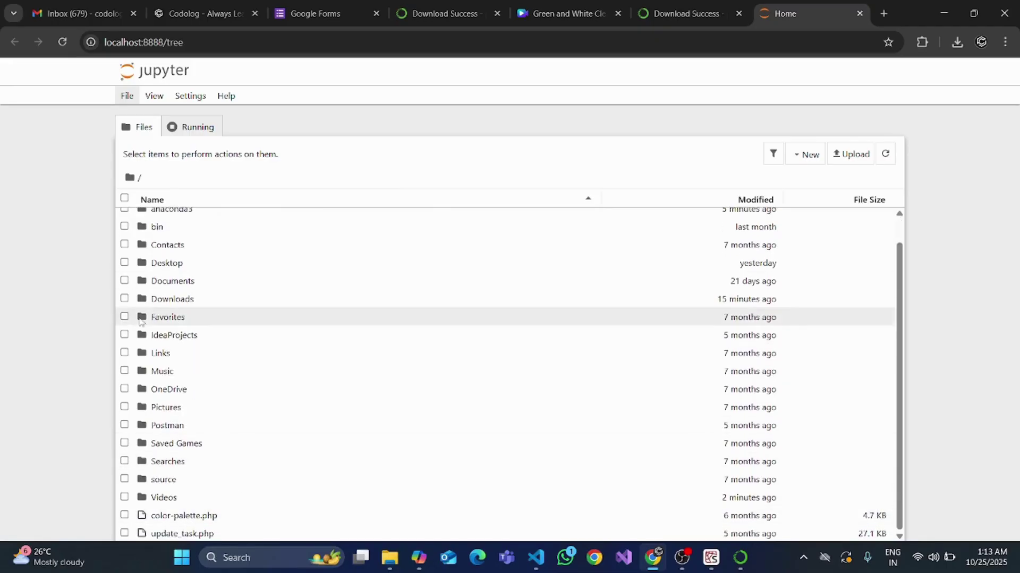
scroll(170, 321, up, 1)
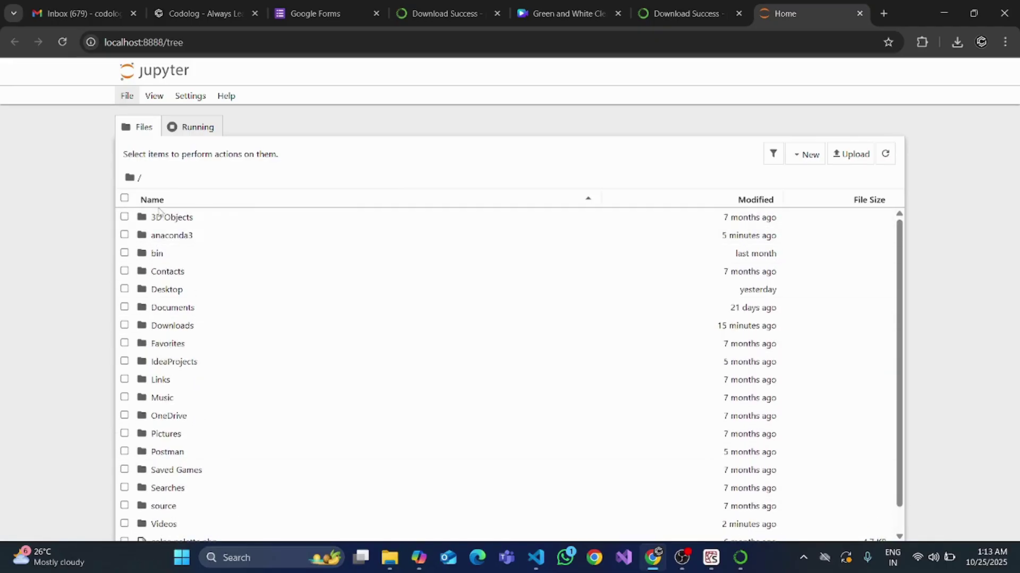
right_click(159, 210)
key(Escape)
Create a new Python 3 (ipykernel) notebook and rename it hello-world.ipynb
click(805, 155)
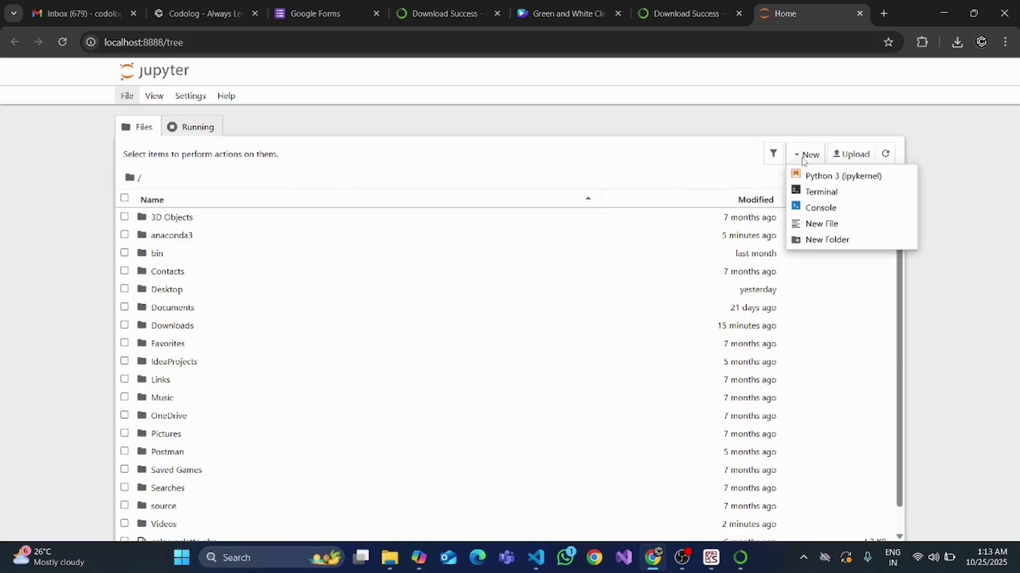
click(835, 178)
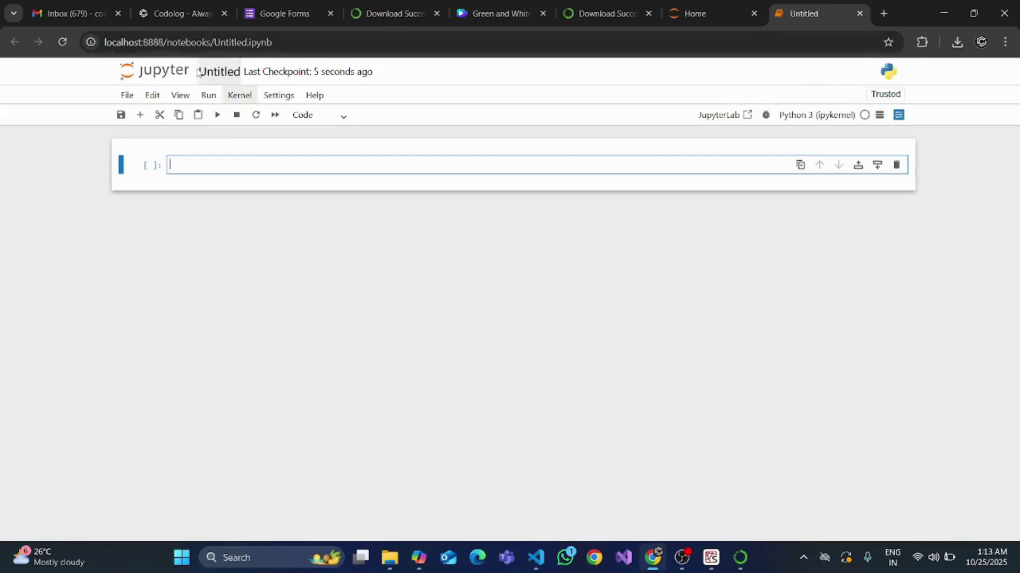
click(211, 74)
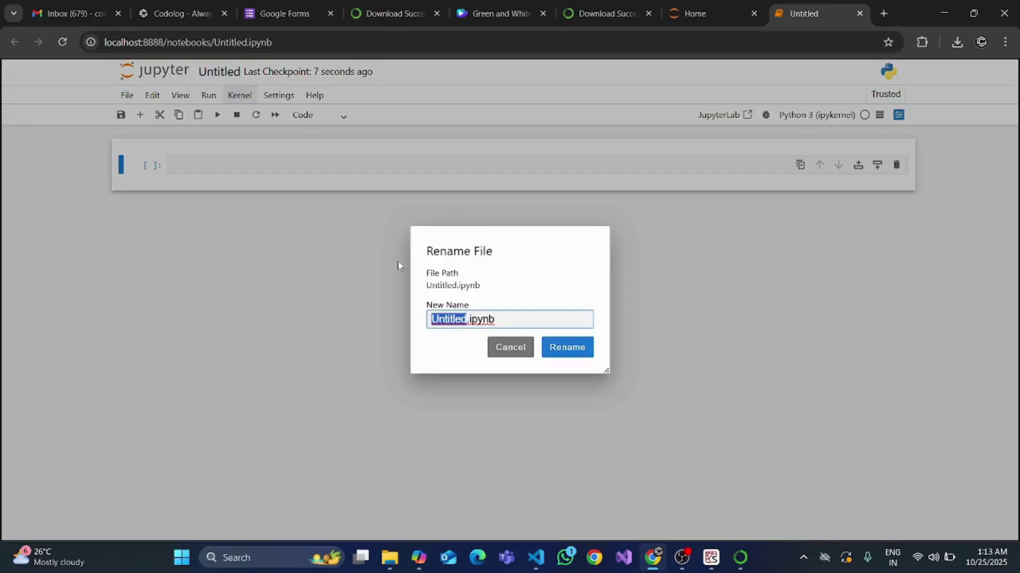
key(BackSpace)
text(he)
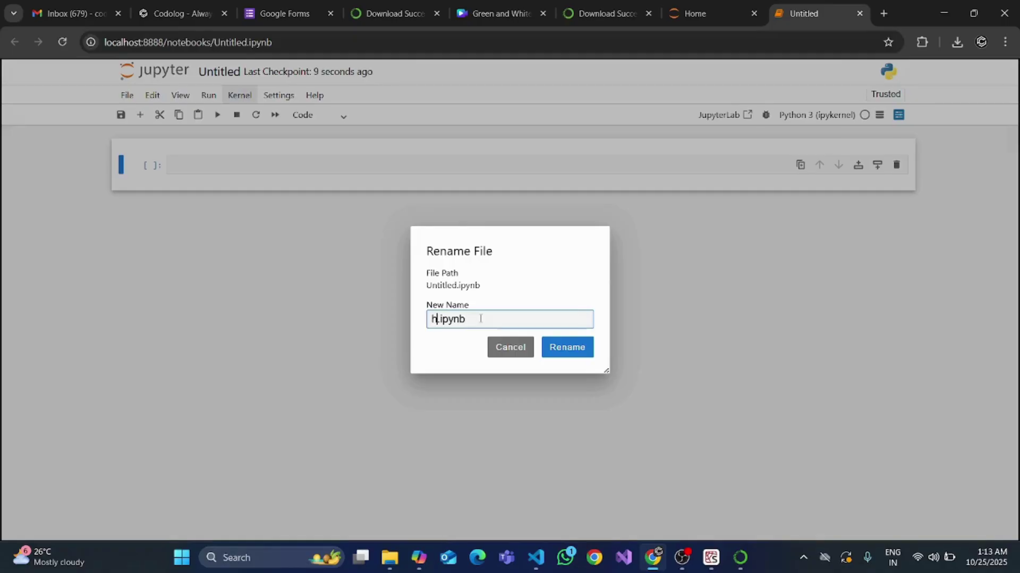
text(llo_)
key(BackSpace)
text(-world)
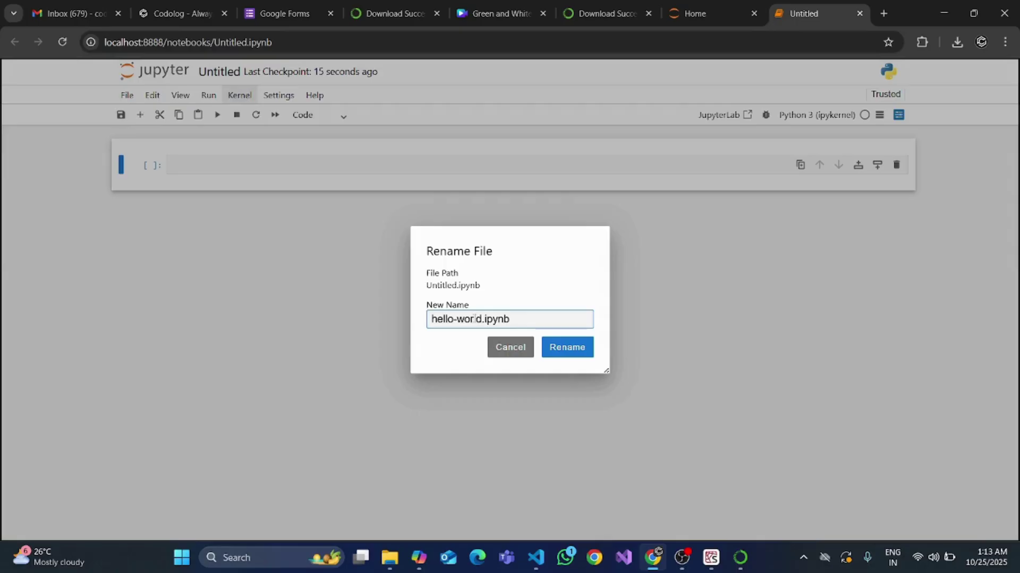
click(556, 349)
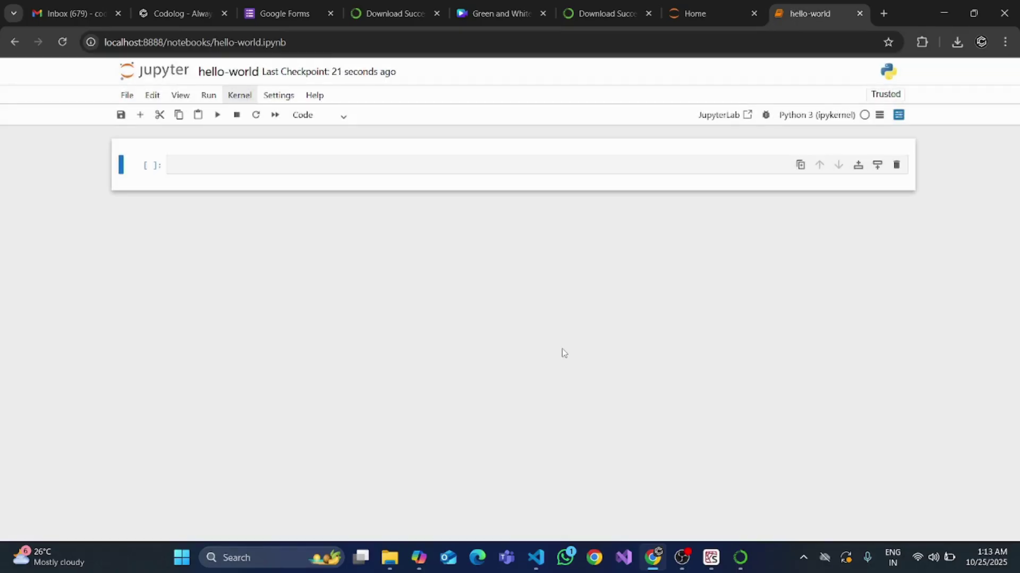
Enter print("hello world") in the notebook's first cell and run it
click(181, 168)
text(prin)
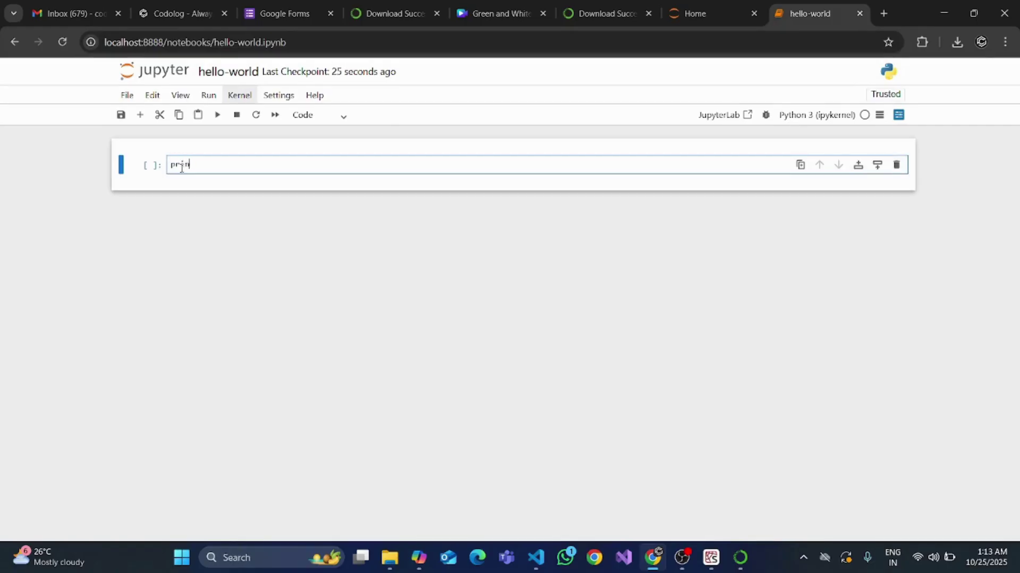
text(t())
text(")
text(hel)
text(l)
text(o worl)
text(d)
click(218, 116)
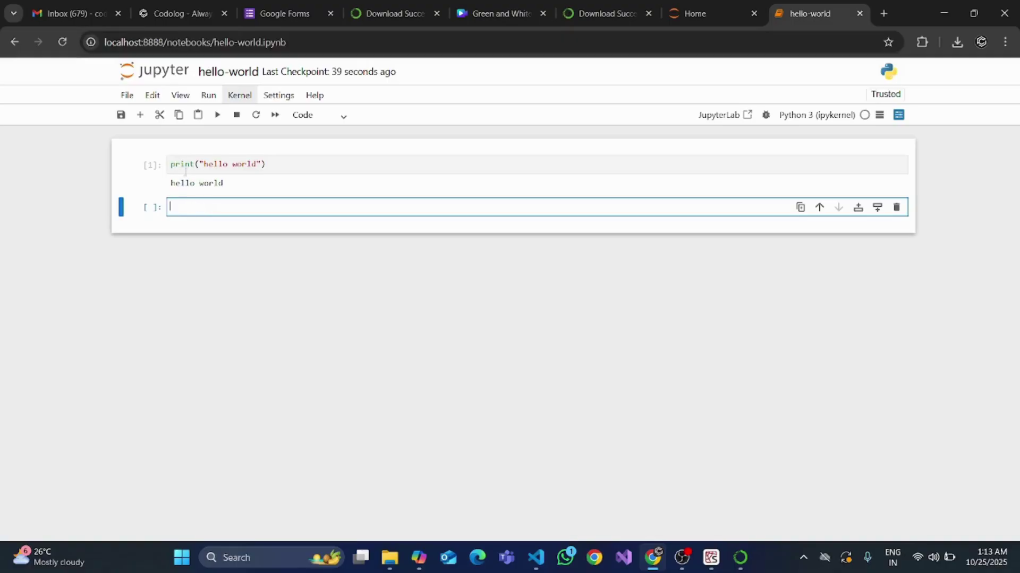
click(182, 165)
double_click(182, 164)
click(231, 165)
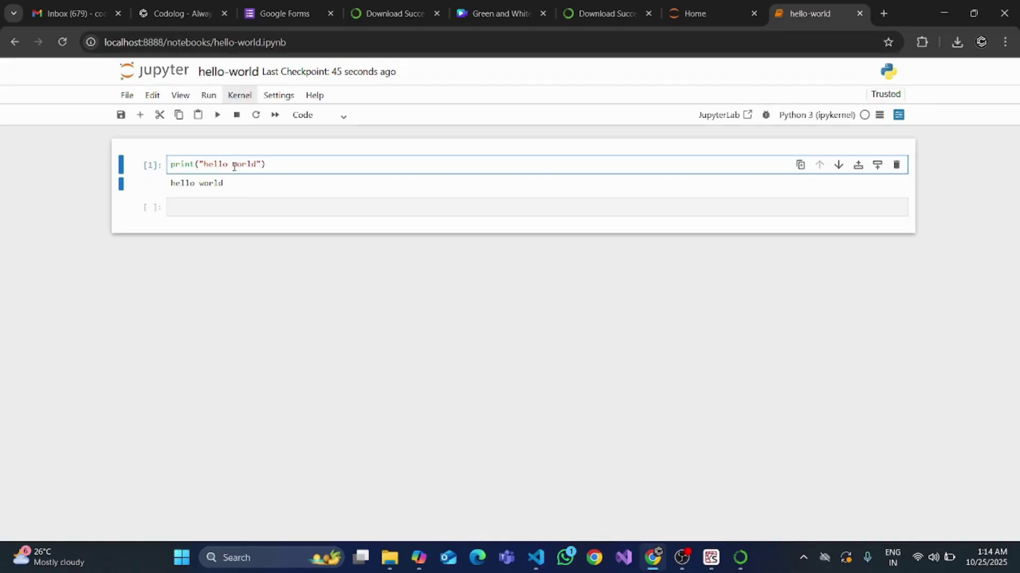
Switch to File Explorer, view the Notebook image from the Downloads folder in Photos, and return to the folder
click(389, 558)
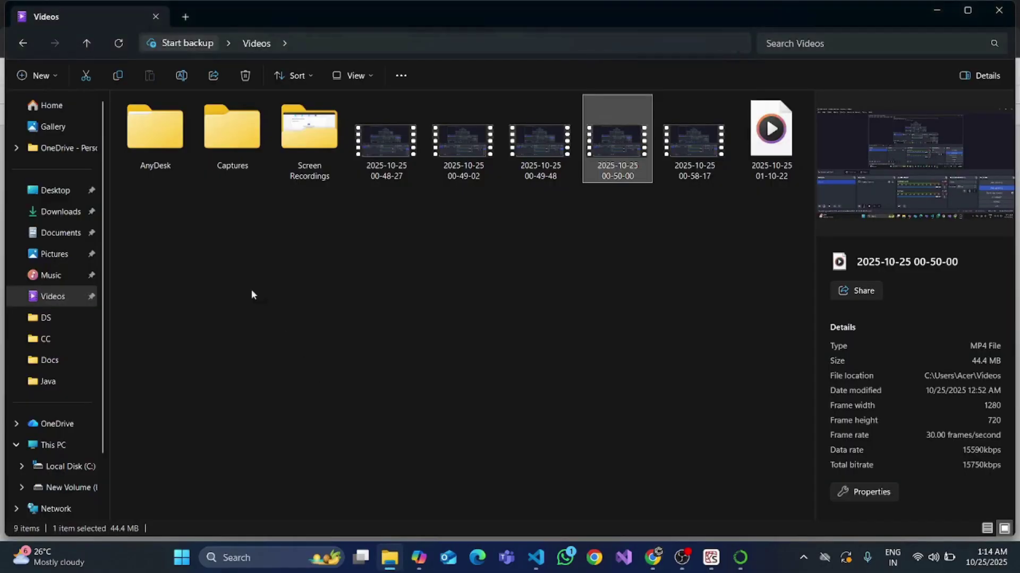
click(75, 211)
click(161, 155)
click(313, 157)
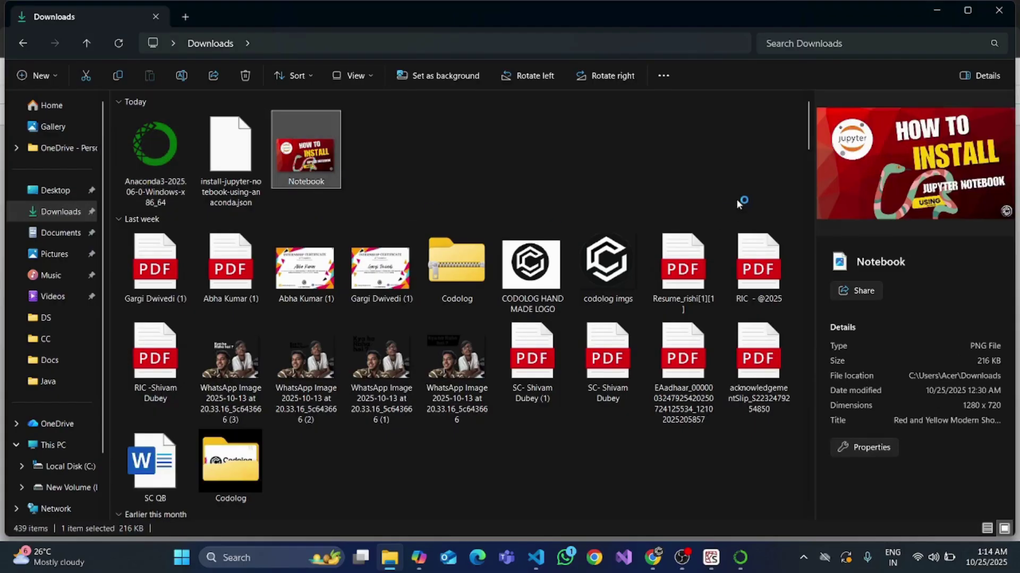
double_click(323, 160)
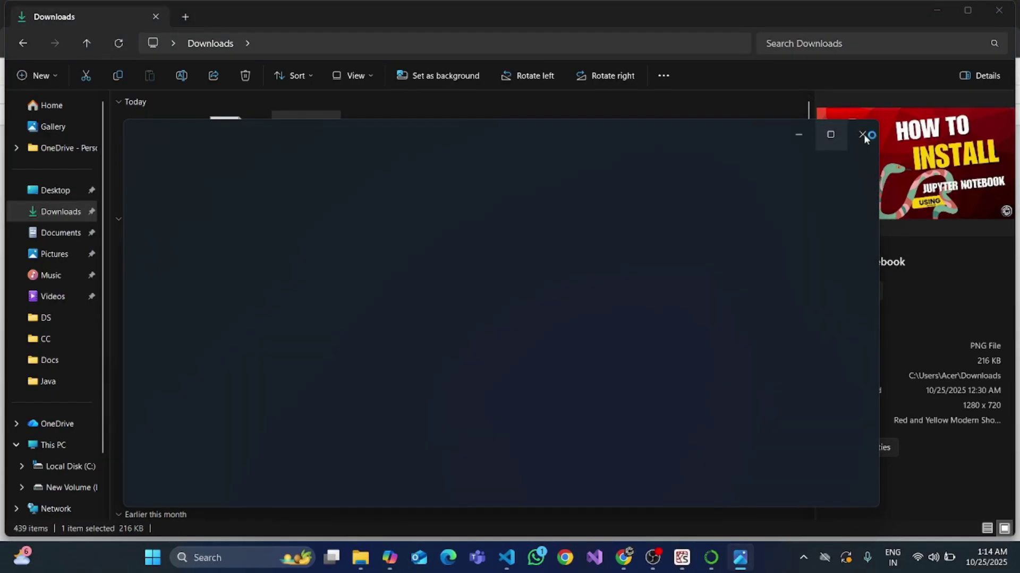
mouse_move(865, 138)
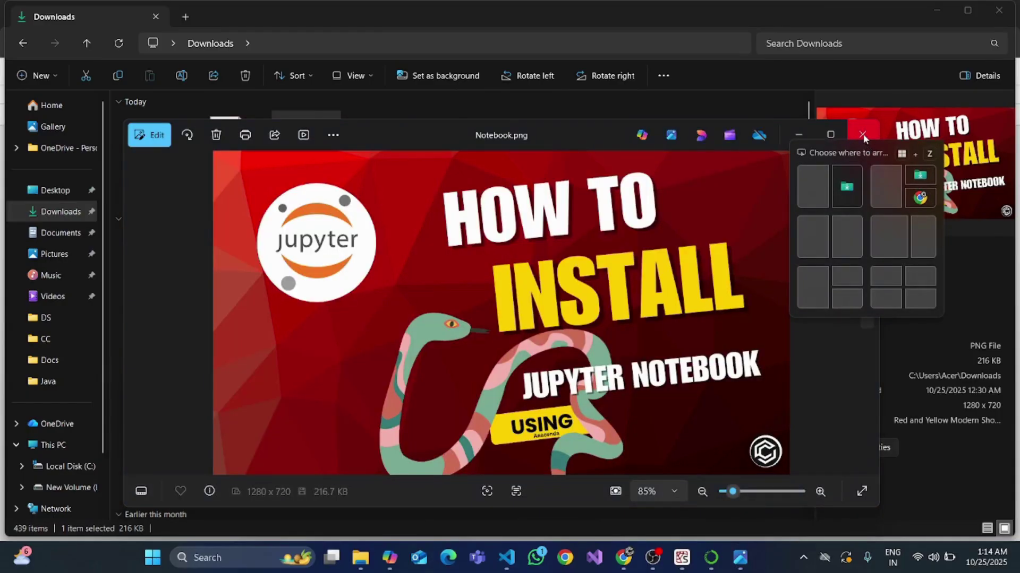
right_click(504, 278)
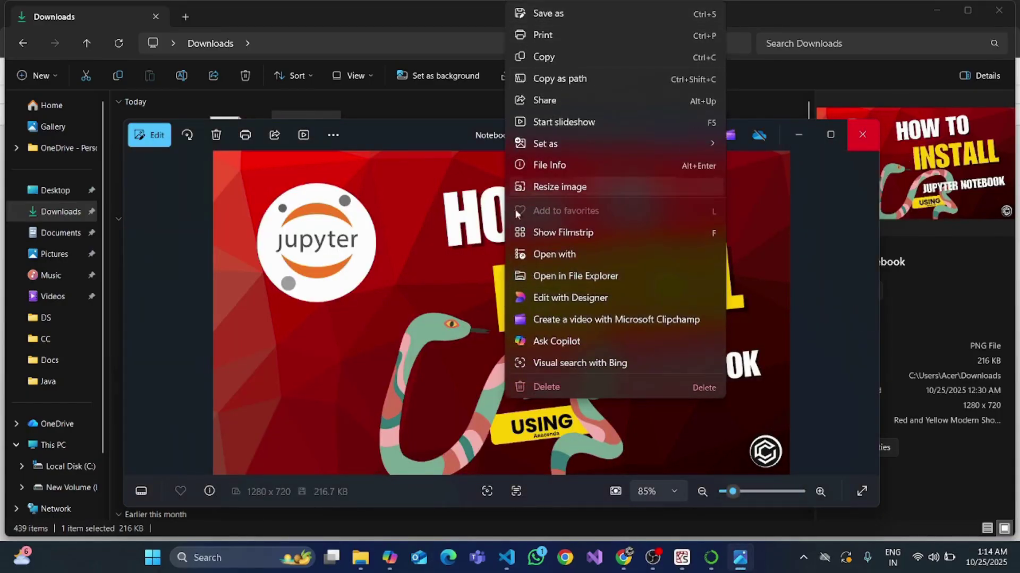
click(399, 117)
click(325, 114)
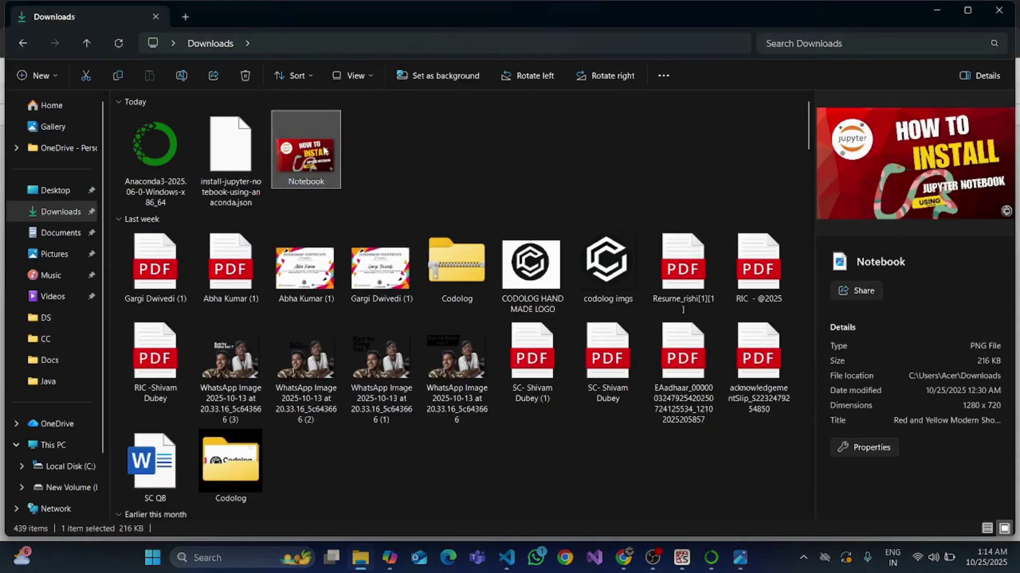
Open the Notebook image from the Downloads folder in Photos just once, choosing it from the full list of apps
right_click(322, 154)
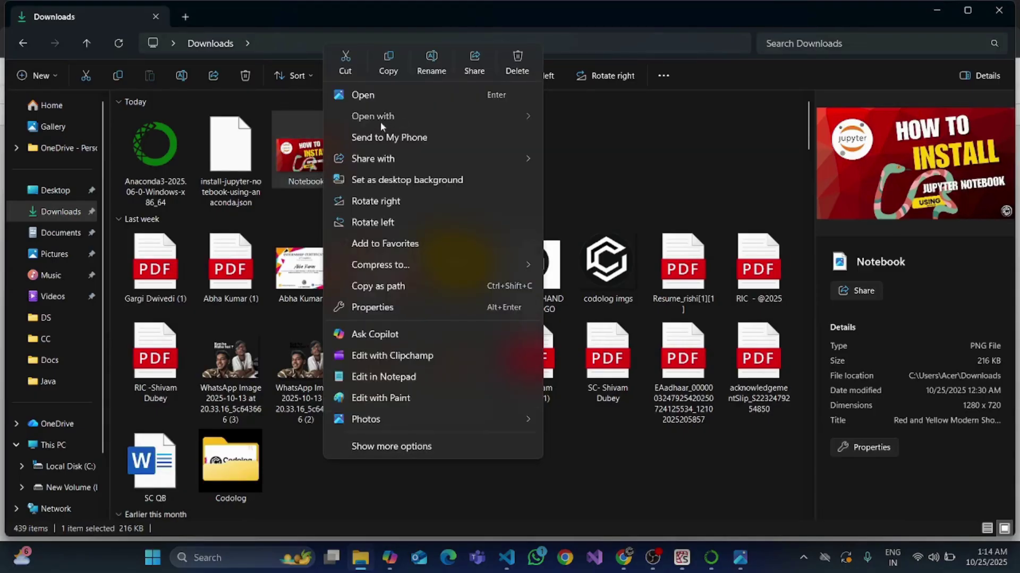
mouse_move(450, 119)
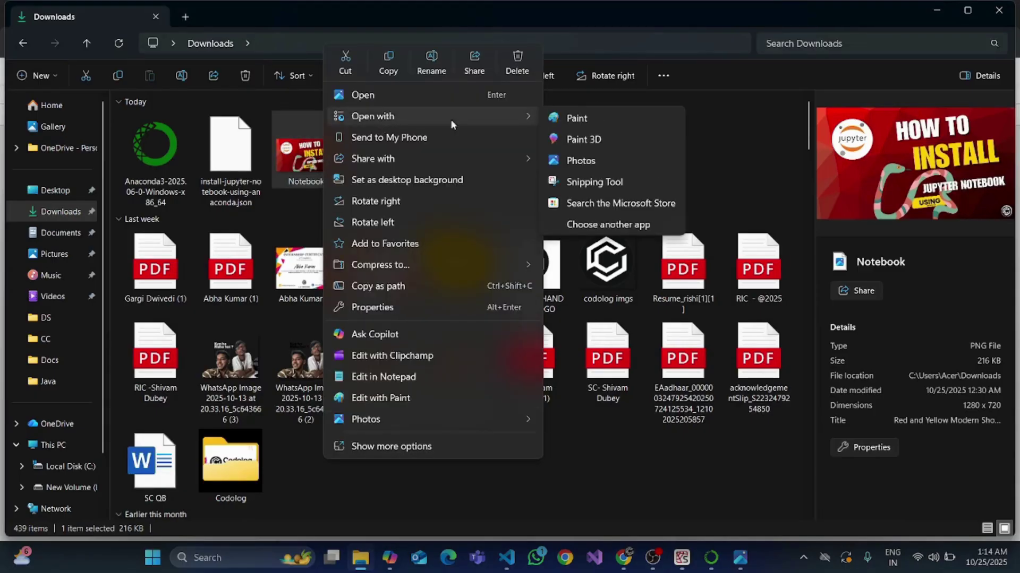
click(585, 225)
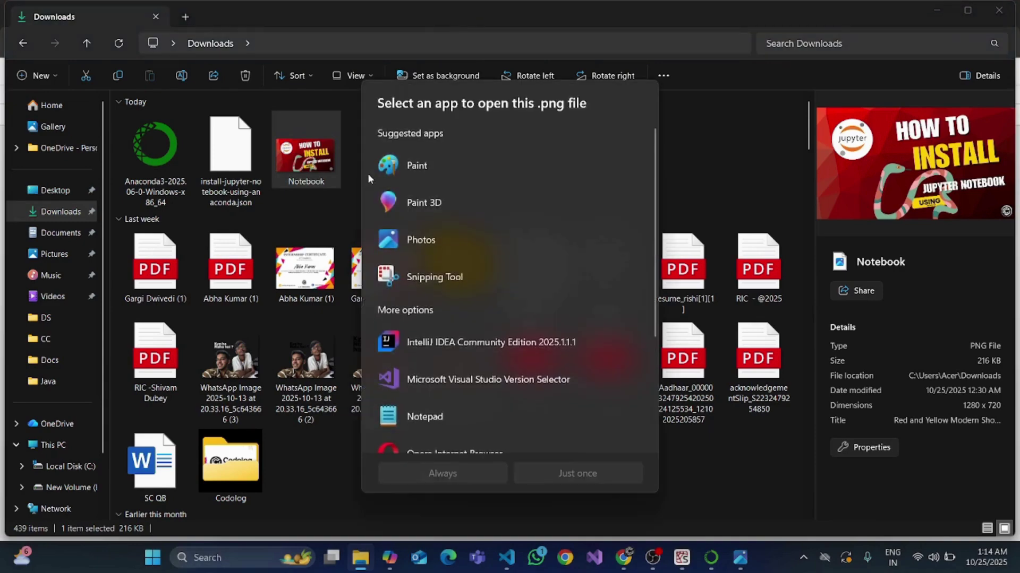
scroll(440, 319, down, 5)
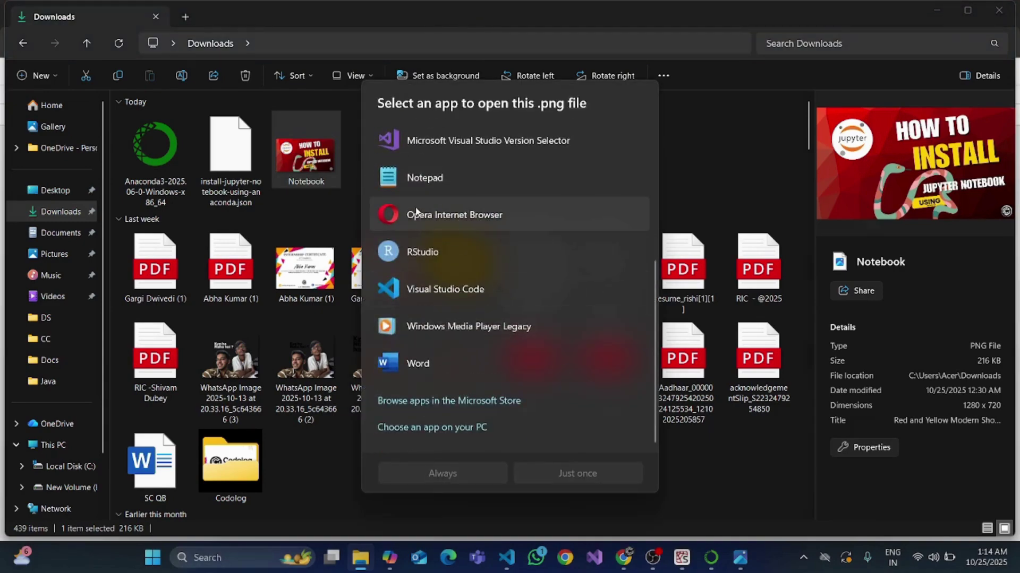
scroll(435, 343, up, 5)
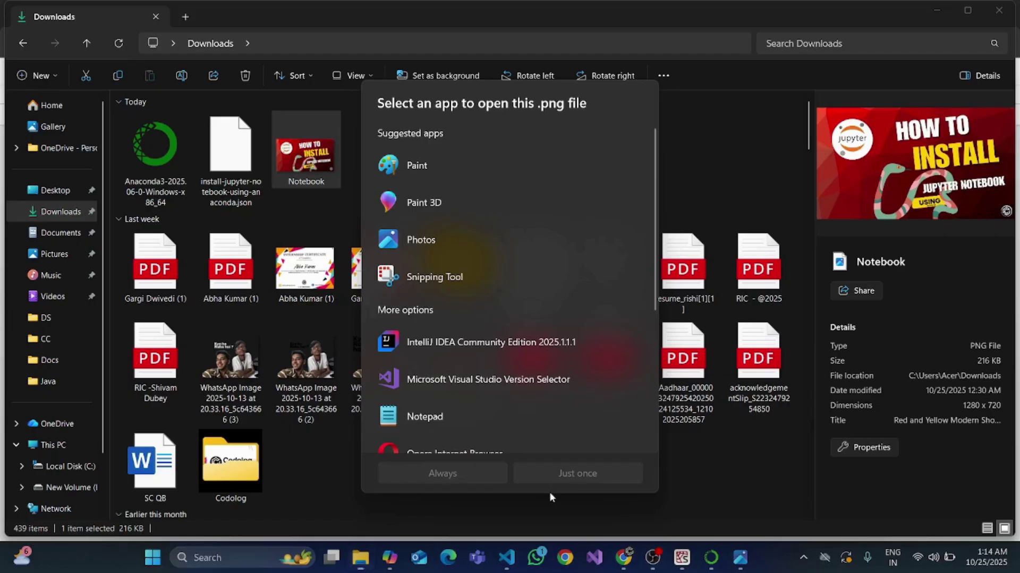
click(414, 239)
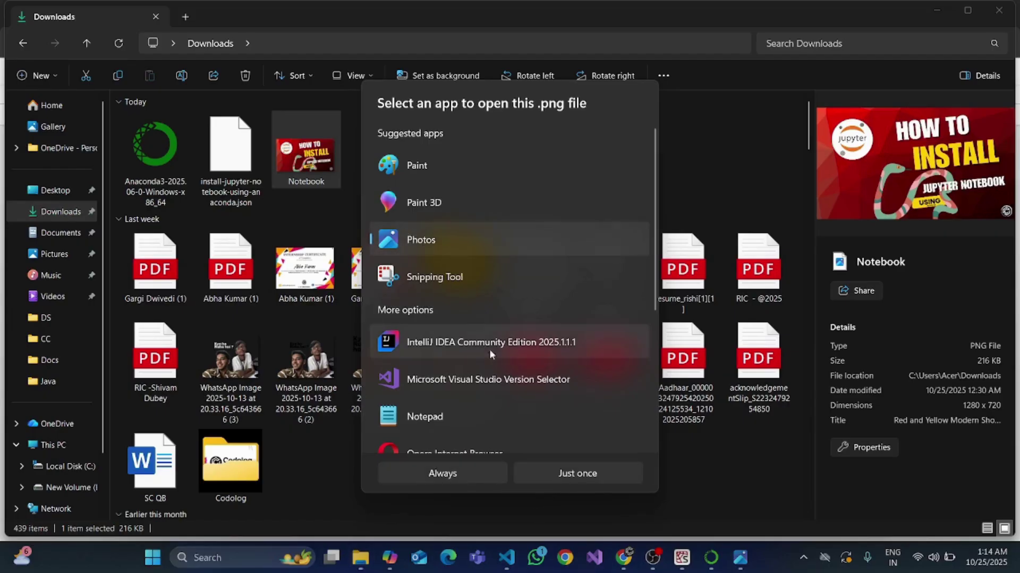
click(584, 475)
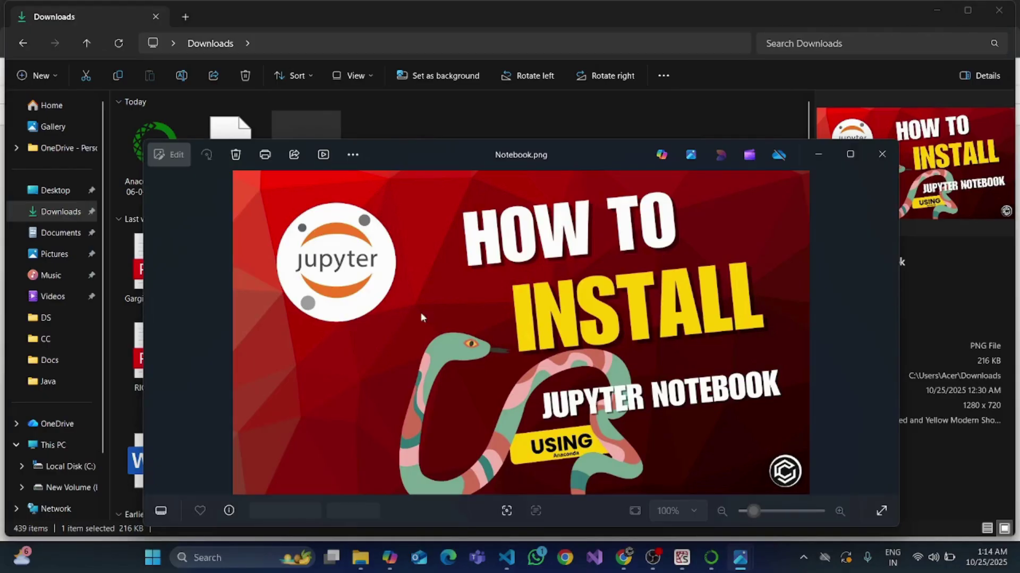
Copy the Notebook image's file path from Photos and paste it into the empty second cell of the hello-world notebook in Chrome
right_click(434, 302)
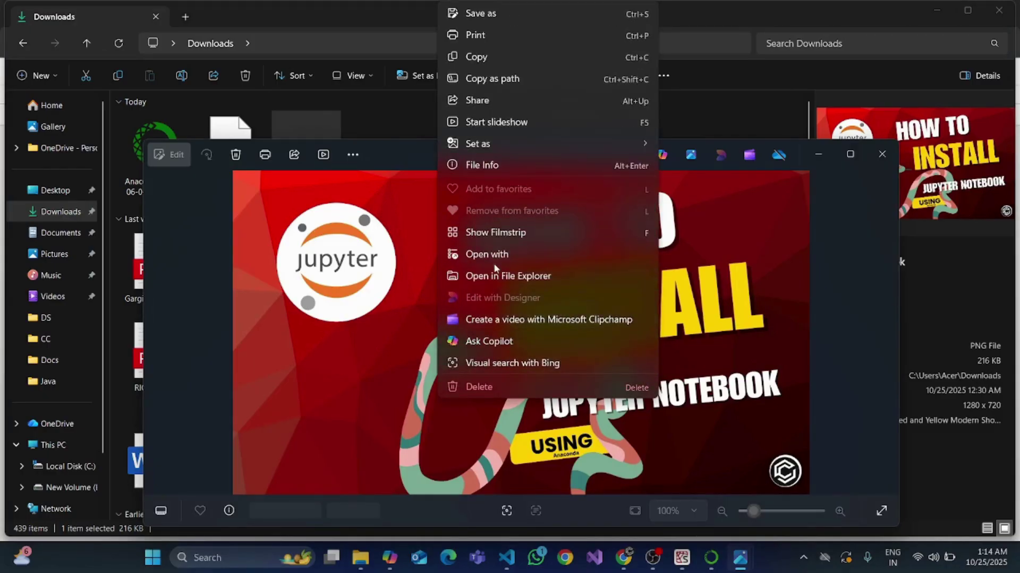
click(496, 78)
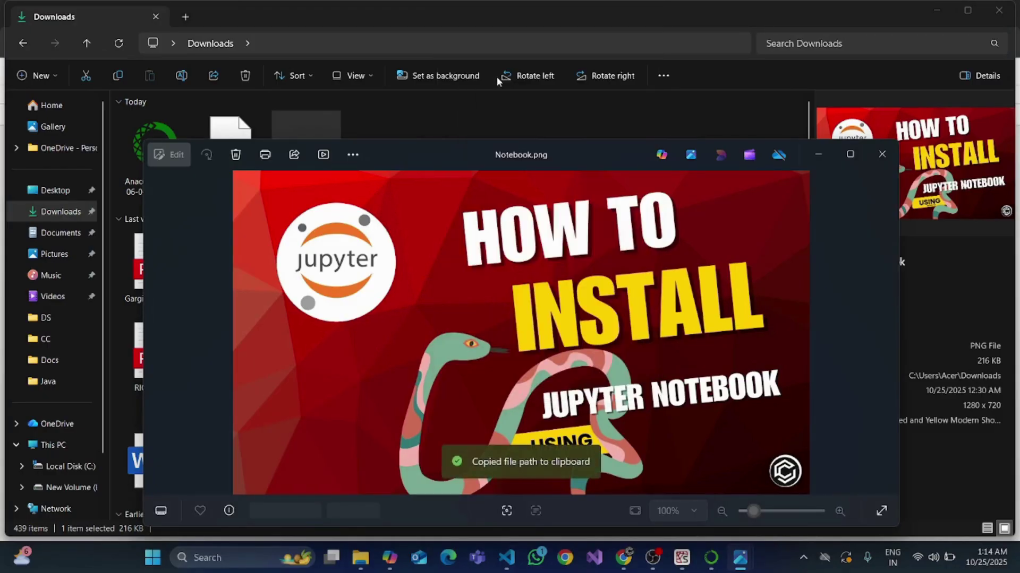
click(711, 558)
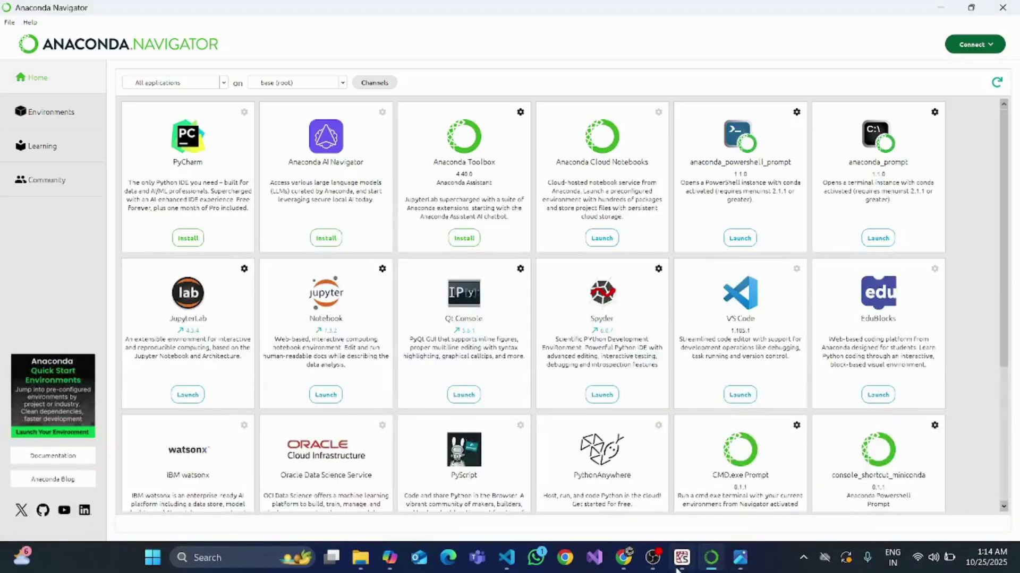
click(635, 564)
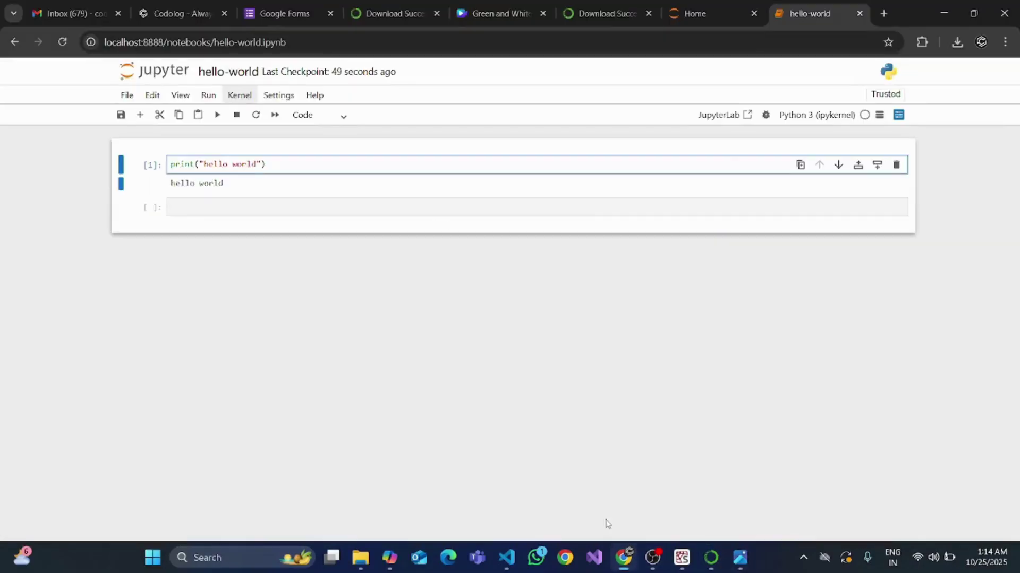
click(225, 207)
key(ctrl+v)
Open C:\Users\Acer\Downloads\Notebook.png in a new browser tab and return to the hello-world notebook
key(ctrl+a)
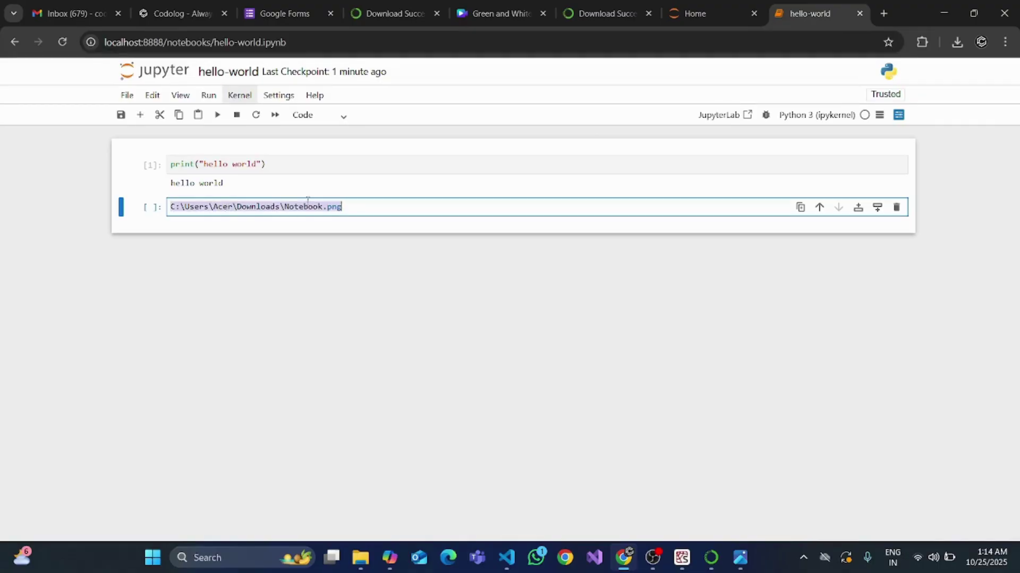
click(883, 15)
key(ctrl+v)
key(Return)
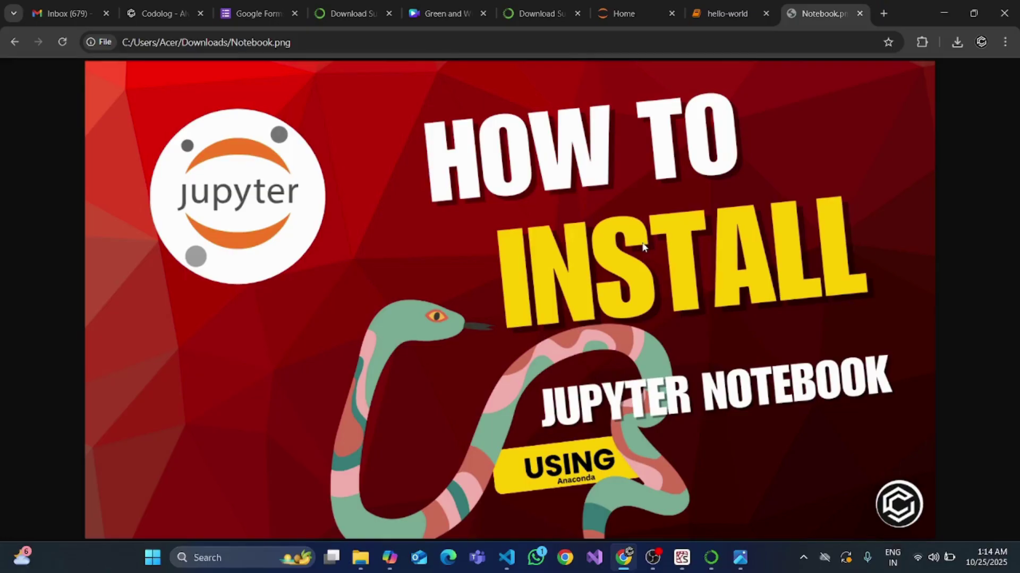
click(717, 4)
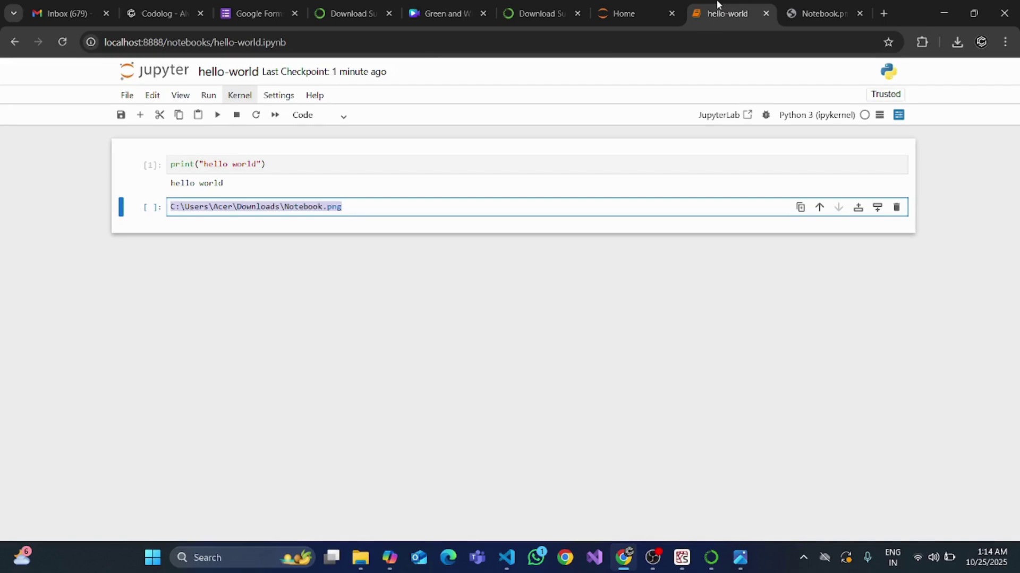